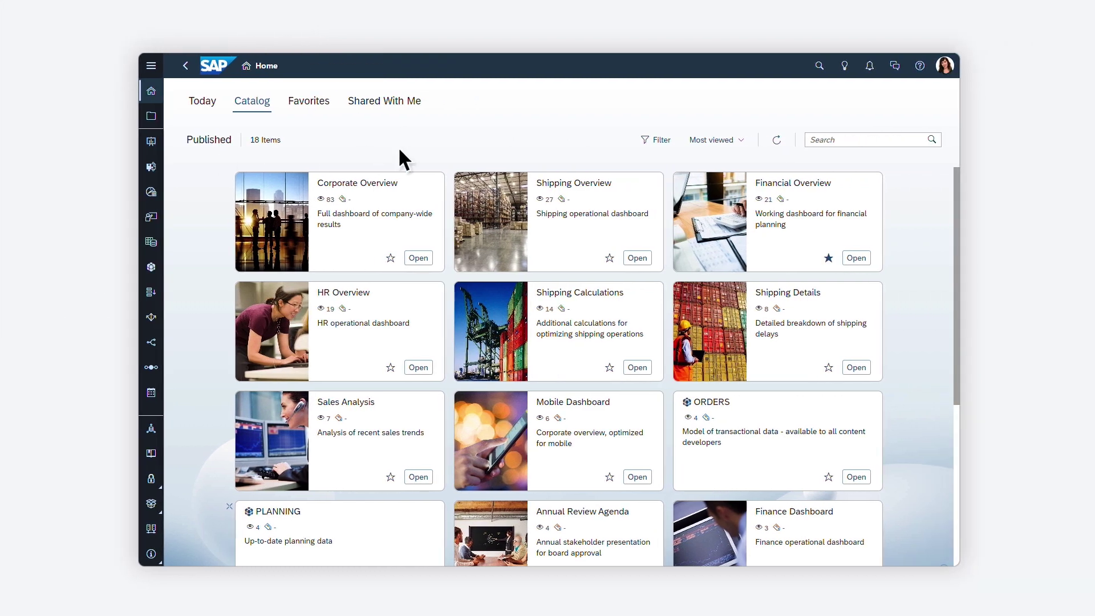
Step: Filter the Catalog to Finance department stories and open the Financial Overview story
{"action": "left_click", "coordinate": [658, 143]}
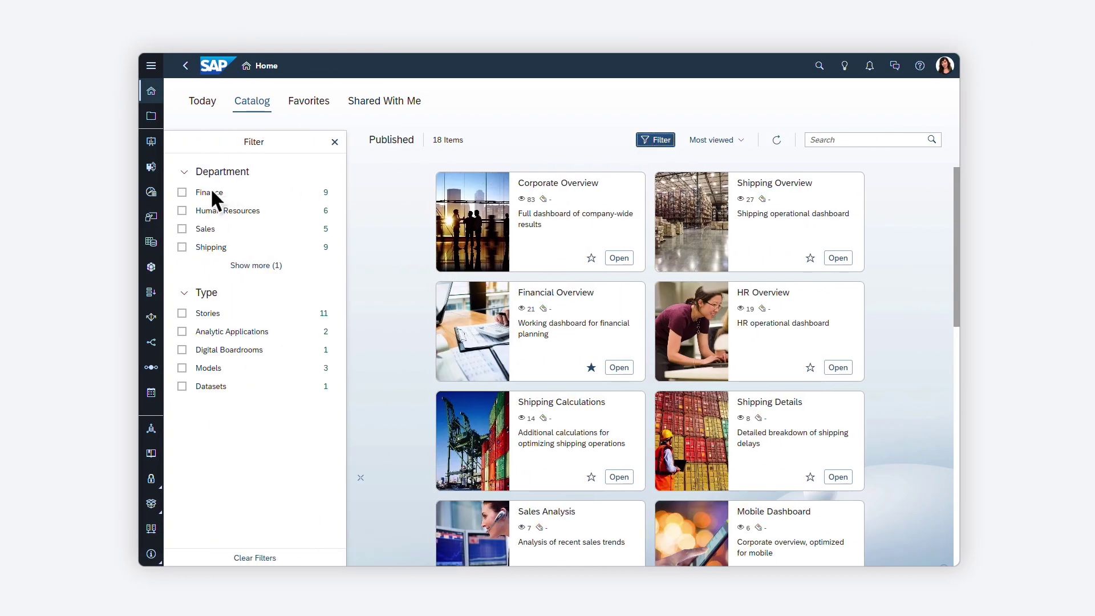
{"action": "left_click", "coordinate": [180, 191]}
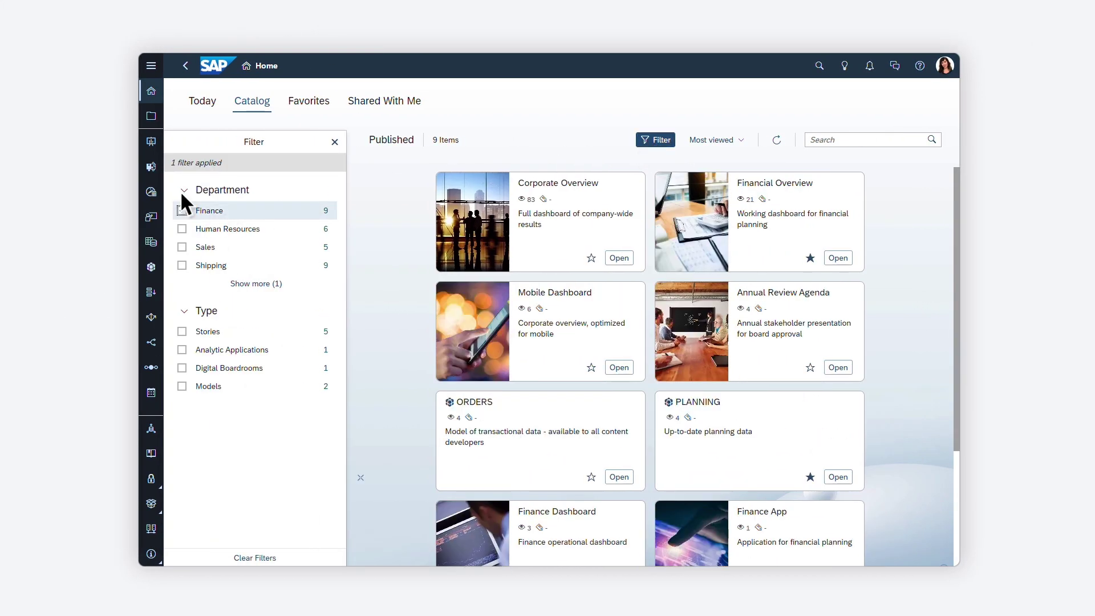
{"action": "left_click", "coordinate": [181, 330]}
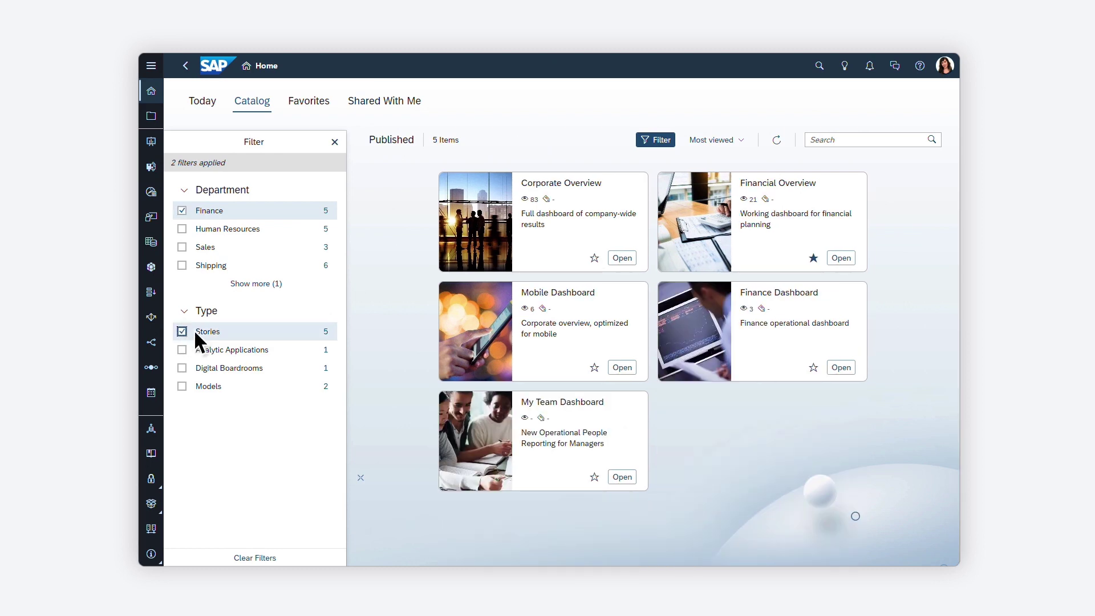
{"action": "left_click", "coordinate": [841, 258]}
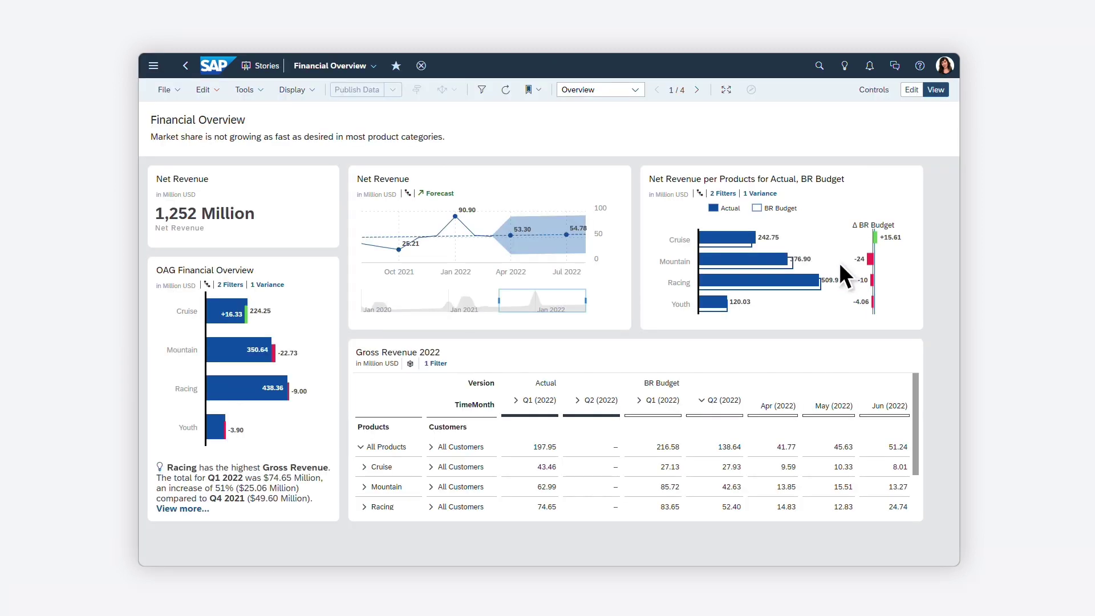
Step: Drill the Racing bar down into its Products, then head to the Modeler via the side menu
{"action": "left_click", "coordinate": [249, 393]}
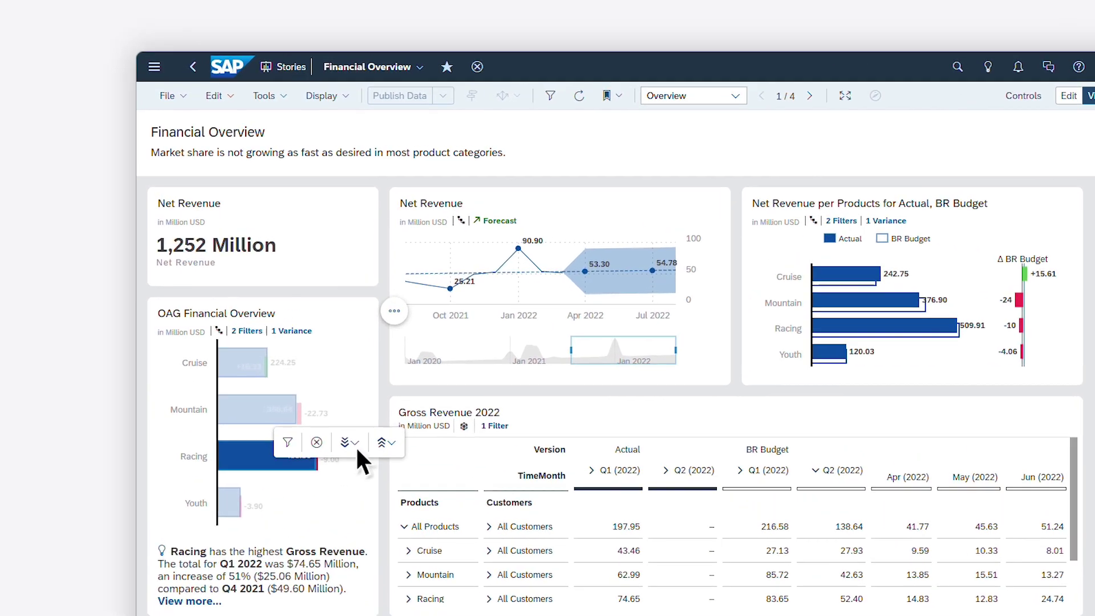
{"action": "left_click", "coordinate": [355, 446]}
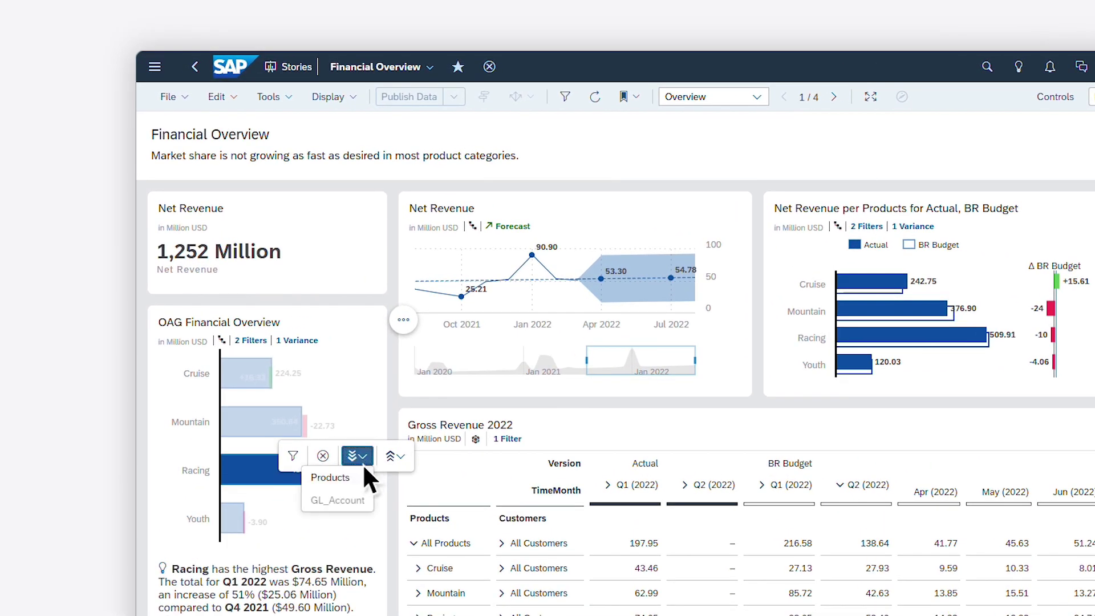
{"action": "left_click", "coordinate": [354, 480]}
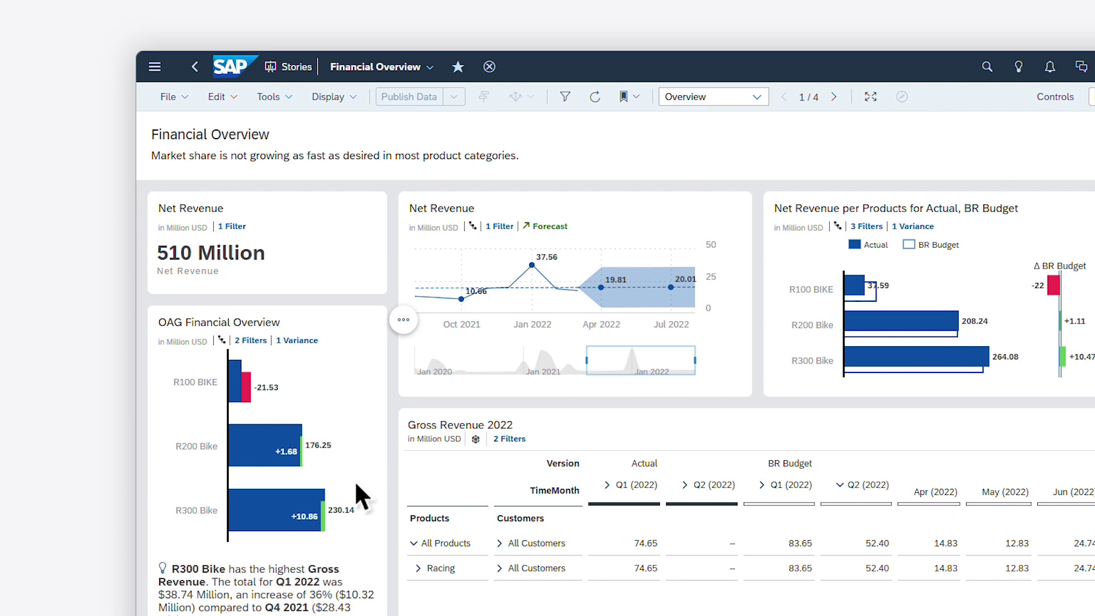
{"action": "left_click", "coordinate": [155, 68]}
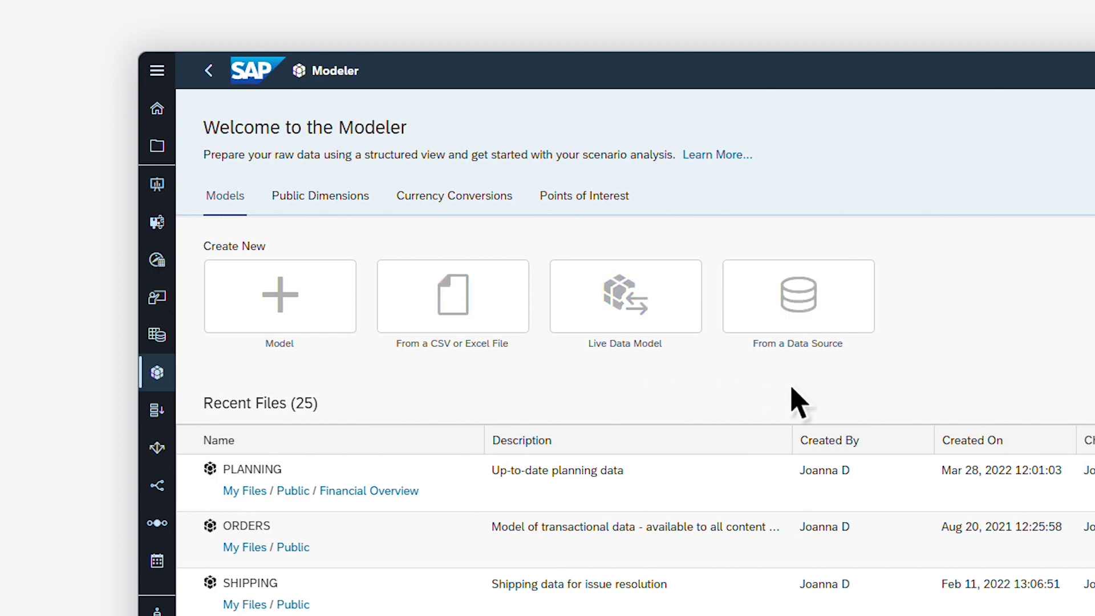
Step: Start a new model from an SAP data source and select the mistyped Travel value 417282,85
{"action": "left_click", "coordinate": [790, 321]}
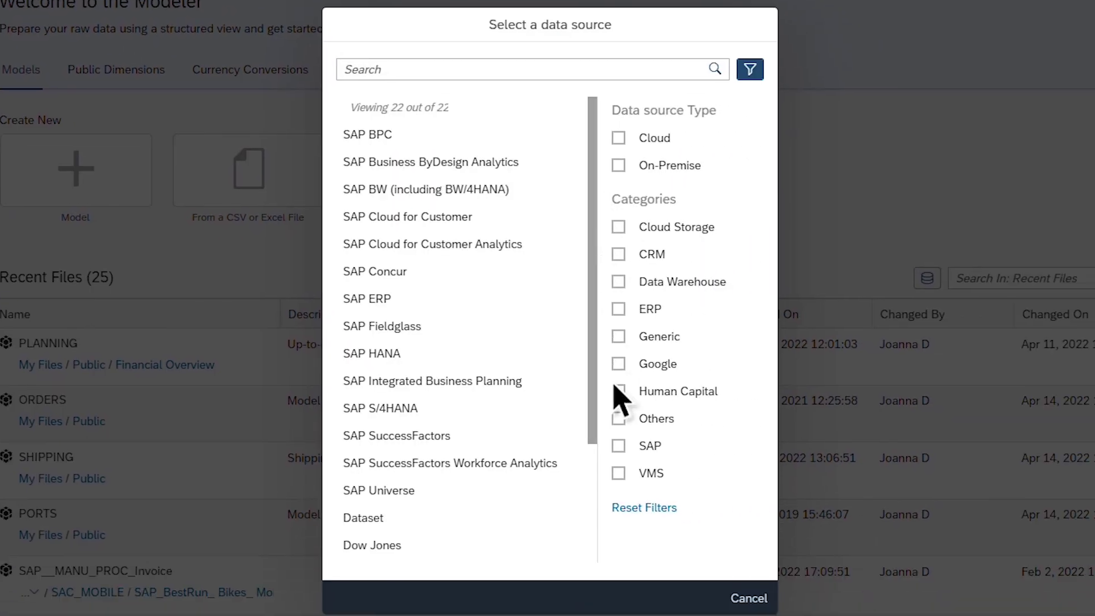
{"action": "left_click", "coordinate": [618, 446]}
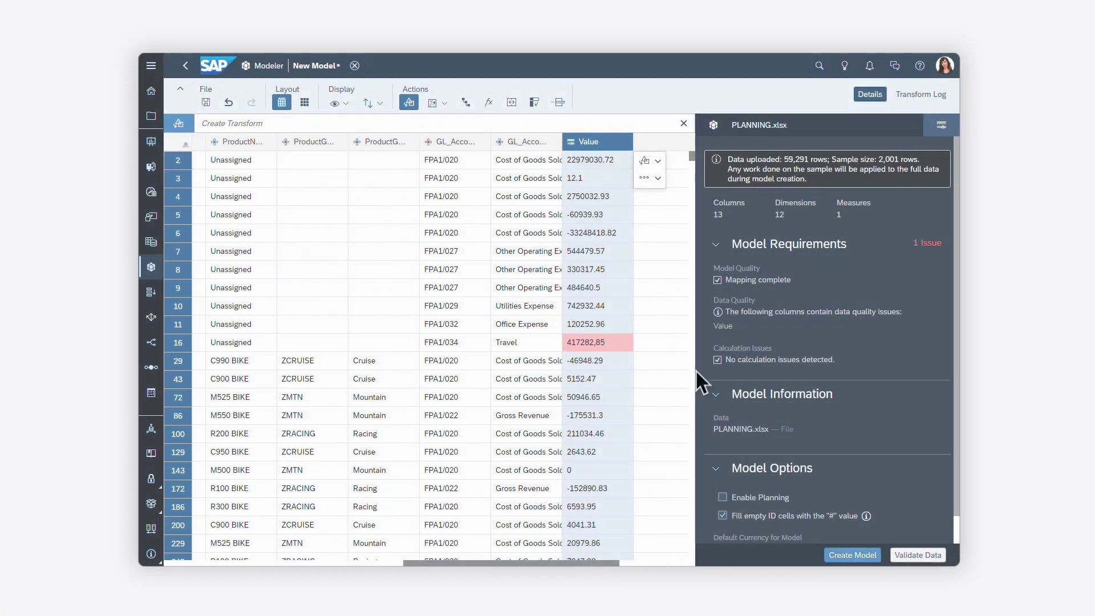
{"action": "left_click", "coordinate": [606, 347]}
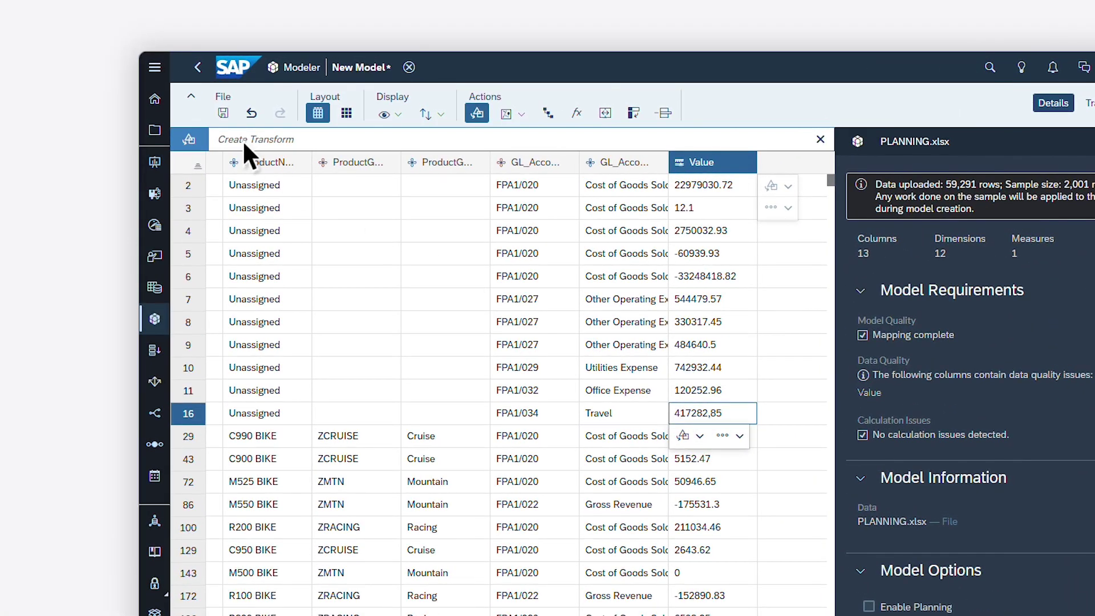
Step: Replace the Travel cell's value with 417282.85 using a Replace transform
{"action": "left_click", "coordinate": [242, 140]}
{"action": "left_click", "coordinate": [274, 229]}
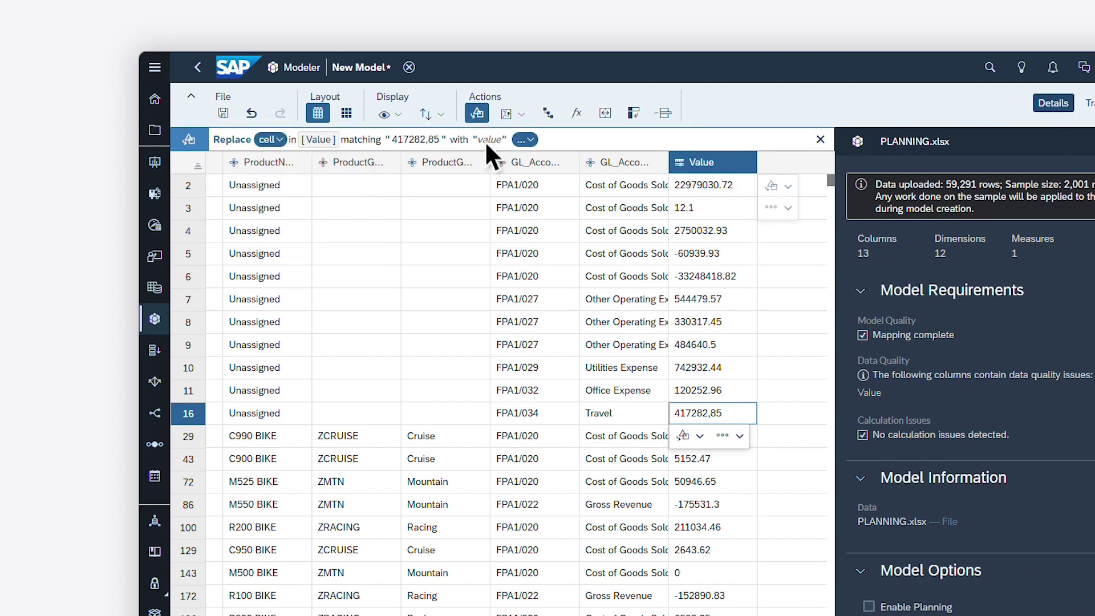
{"action": "type", "text": "417282.85"}
{"action": "key", "text": "Return"}
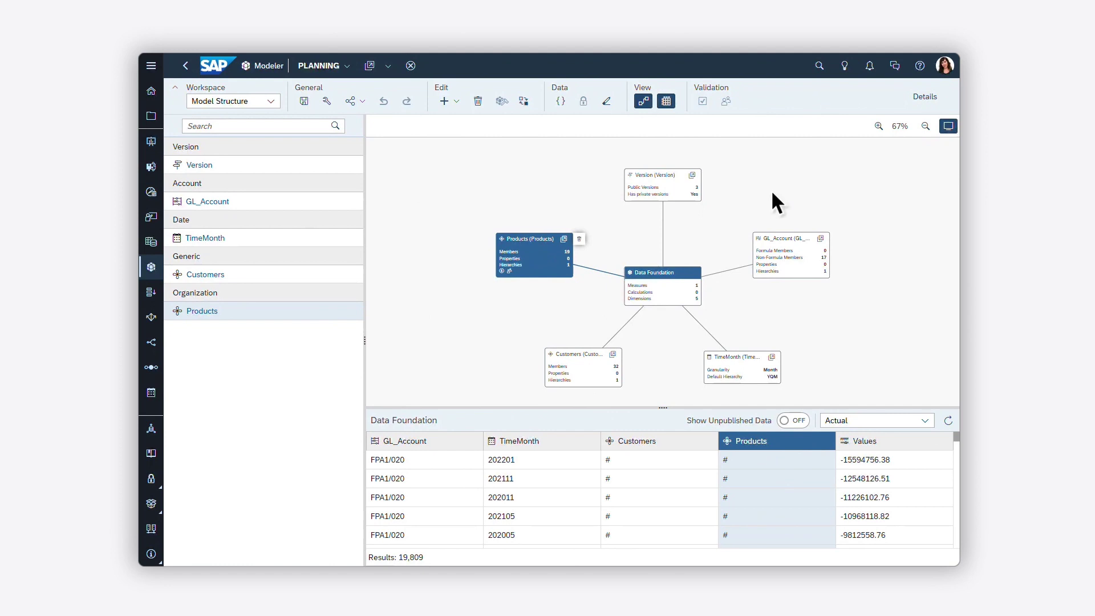
Step: Review the Products dimension details and the PLANNING model's Access and Privacy preferences
{"action": "left_click", "coordinate": [925, 97]}
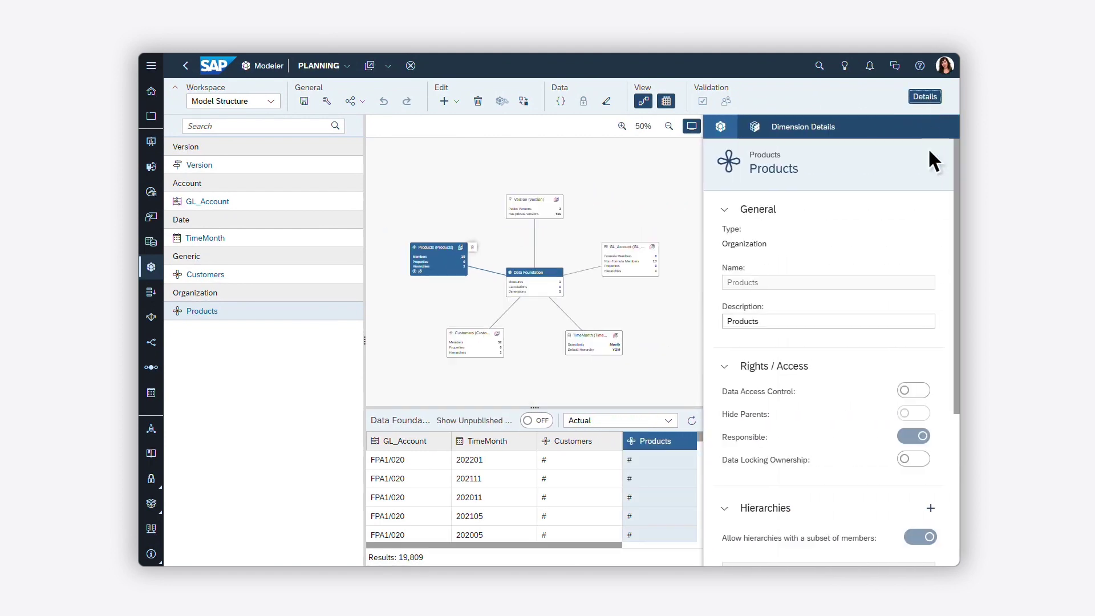
{"action": "scroll", "coordinate": [939, 459], "scroll_direction": "down", "scroll_amount": 3}
{"action": "scroll", "coordinate": [940, 462], "scroll_direction": "down", "scroll_amount": 2}
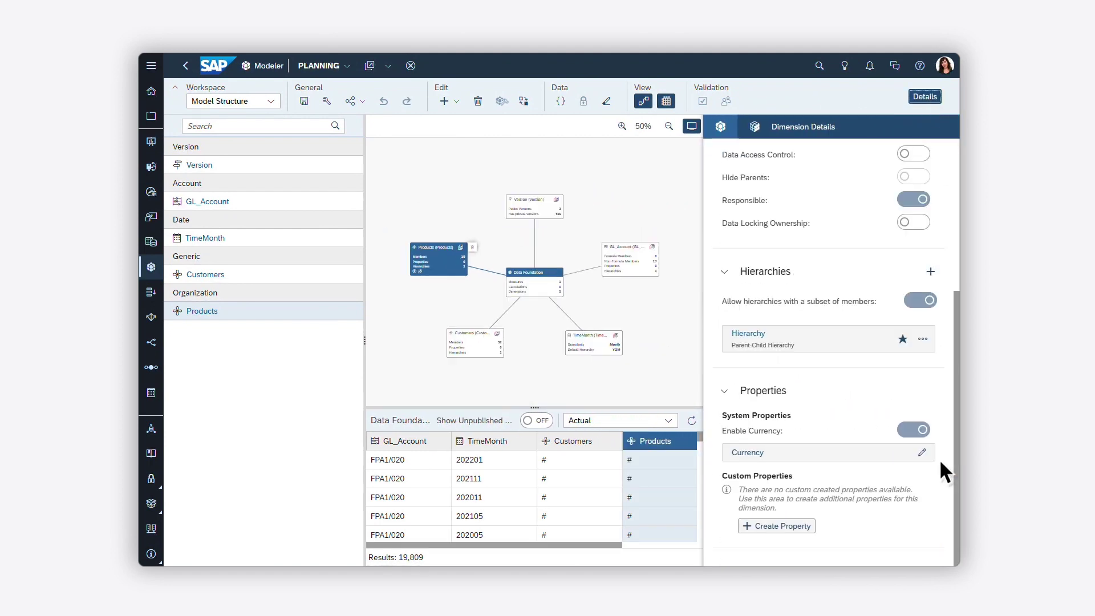
{"action": "left_click", "coordinate": [327, 105]}
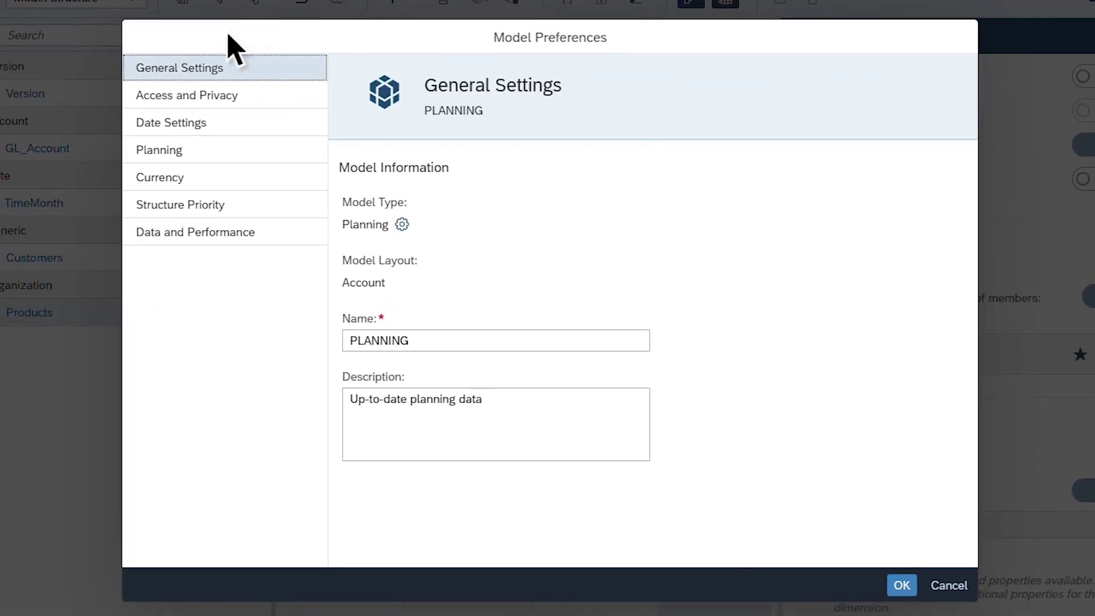
{"action": "left_click", "coordinate": [250, 96]}
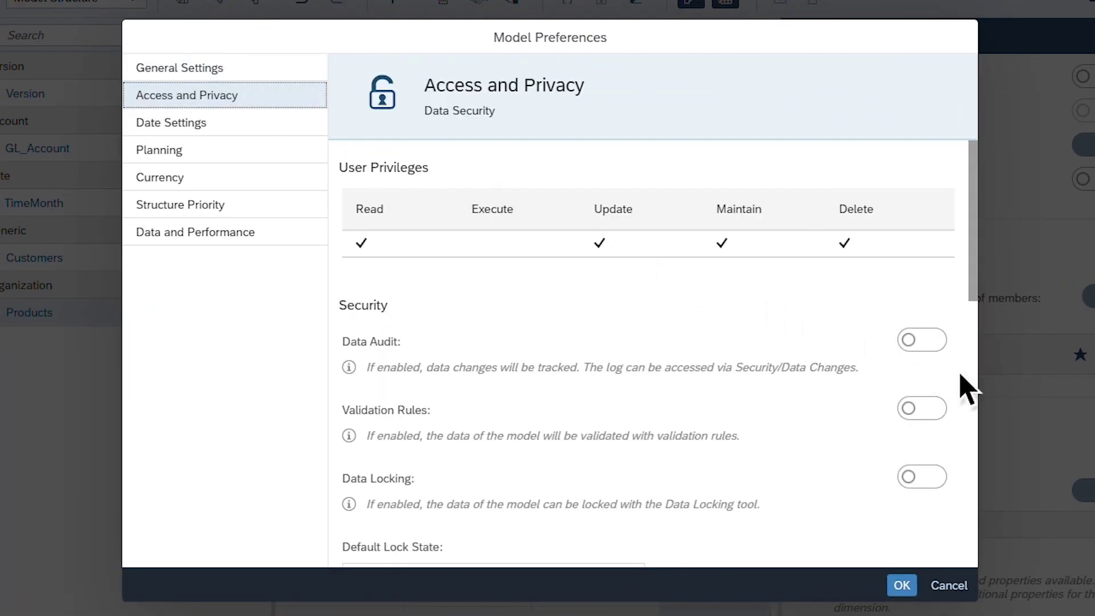
{"action": "left_click_drag", "start_coordinate": [971, 374], "coordinate": [971, 527]}
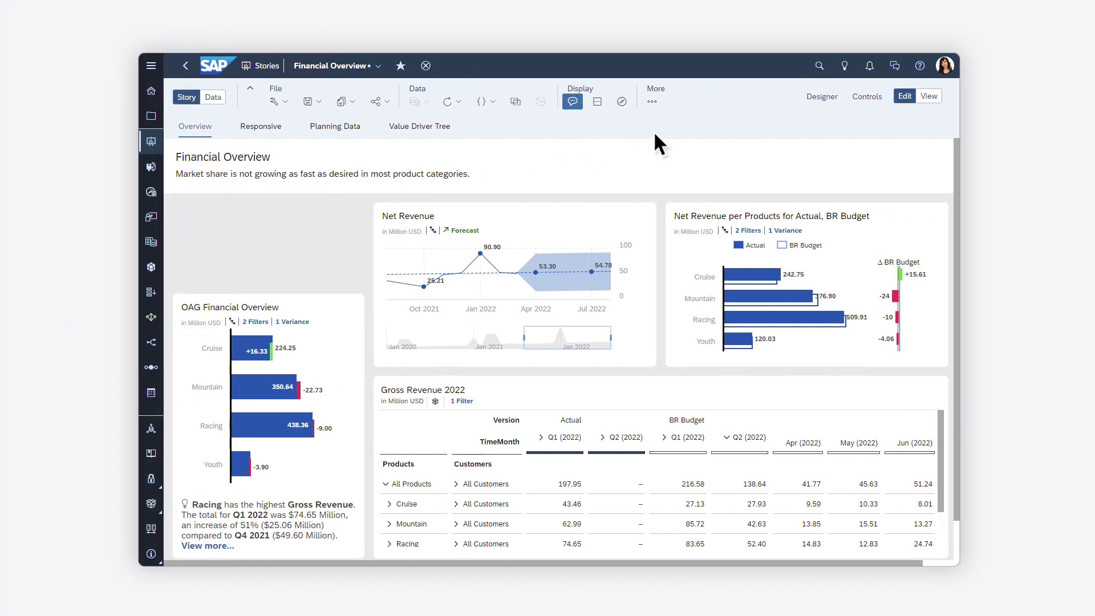
Step: Insert a numeric chart with Net Revenue as its measure
{"action": "left_click", "coordinate": [651, 103]}
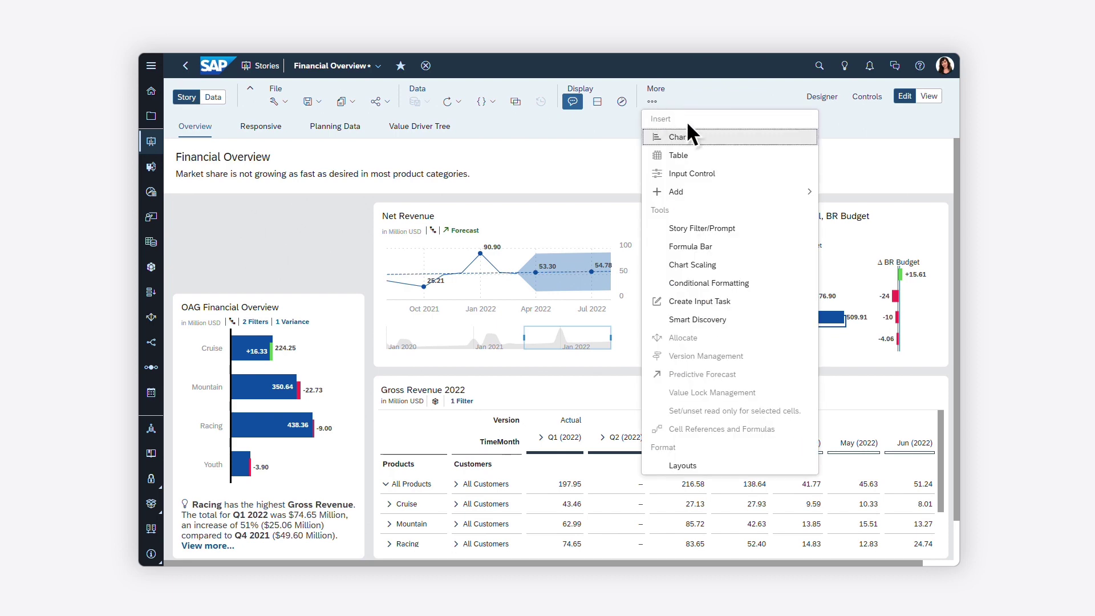
{"action": "left_click", "coordinate": [710, 135]}
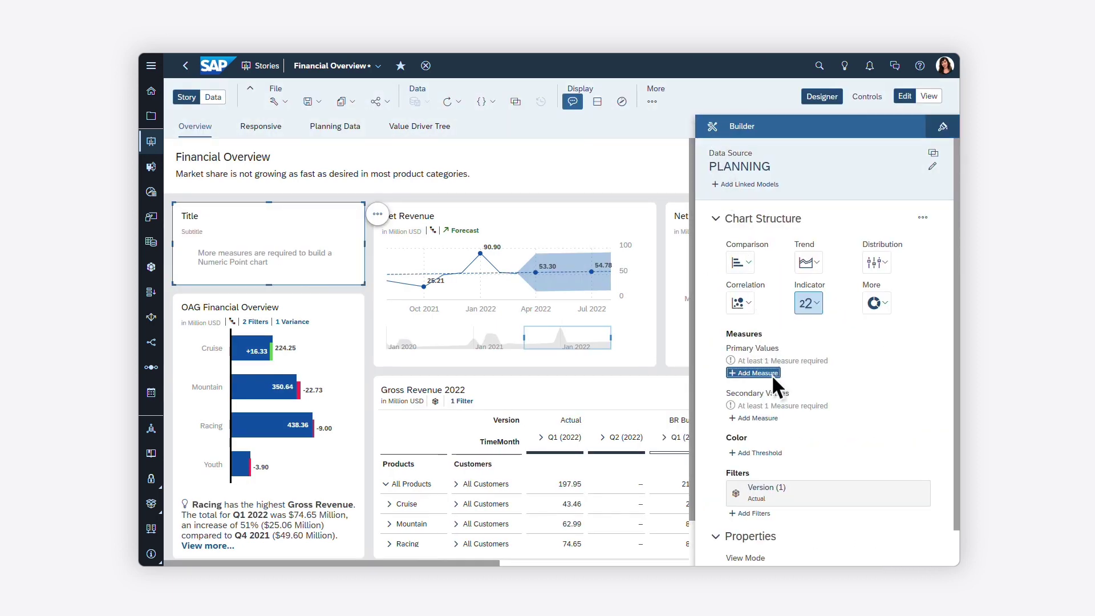
{"action": "left_click", "coordinate": [772, 374]}
{"action": "left_click", "coordinate": [781, 457]}
{"action": "left_click", "coordinate": [707, 463]}
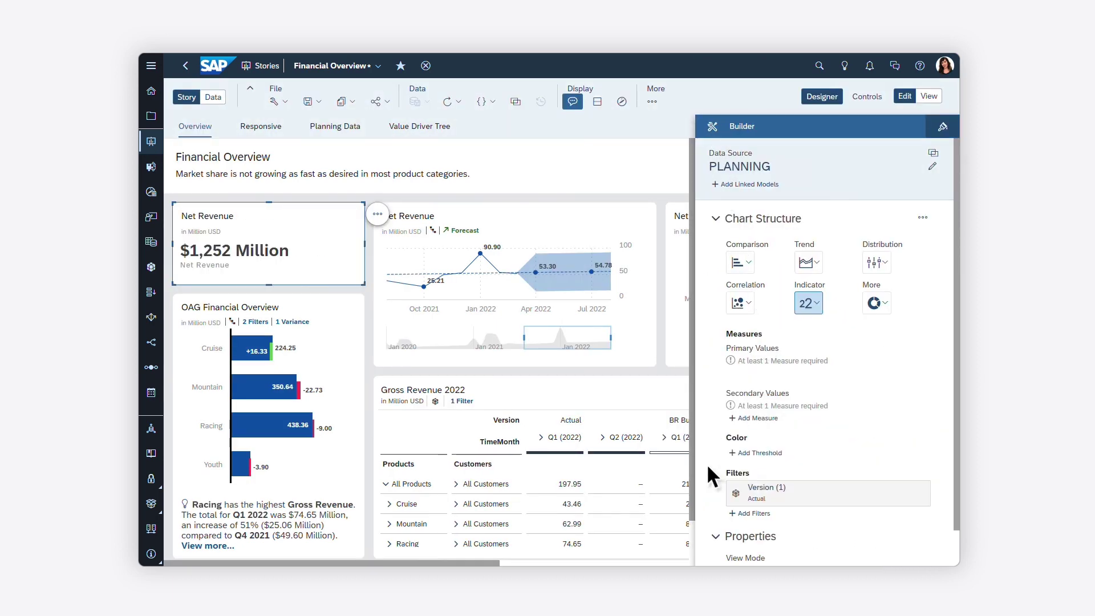
Step: Preview the story on different devices
{"action": "left_click", "coordinate": [652, 103]}
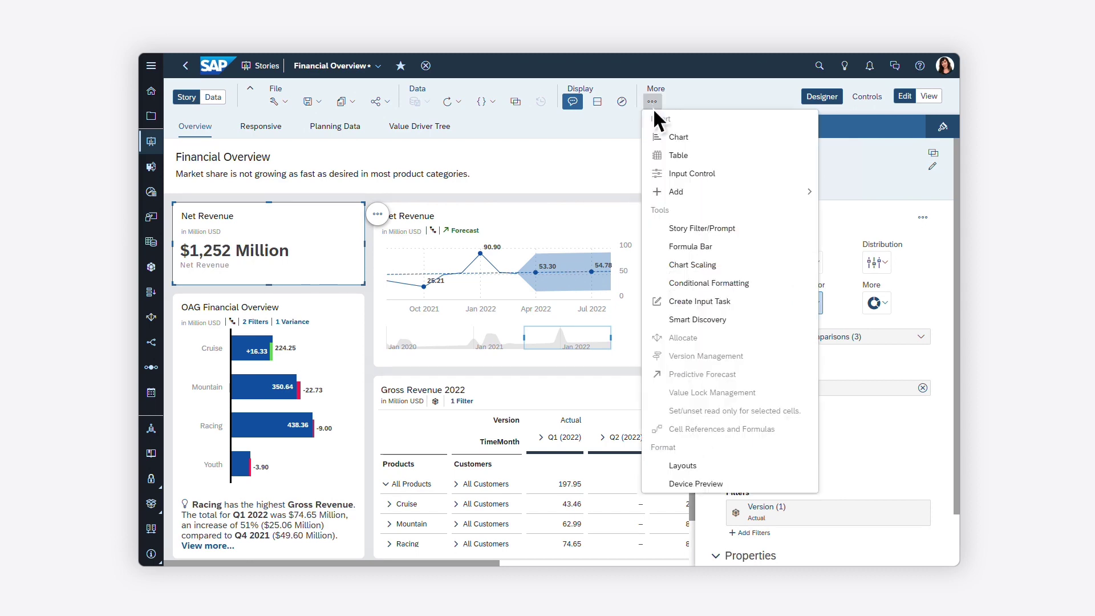
{"action": "left_click", "coordinate": [730, 481]}
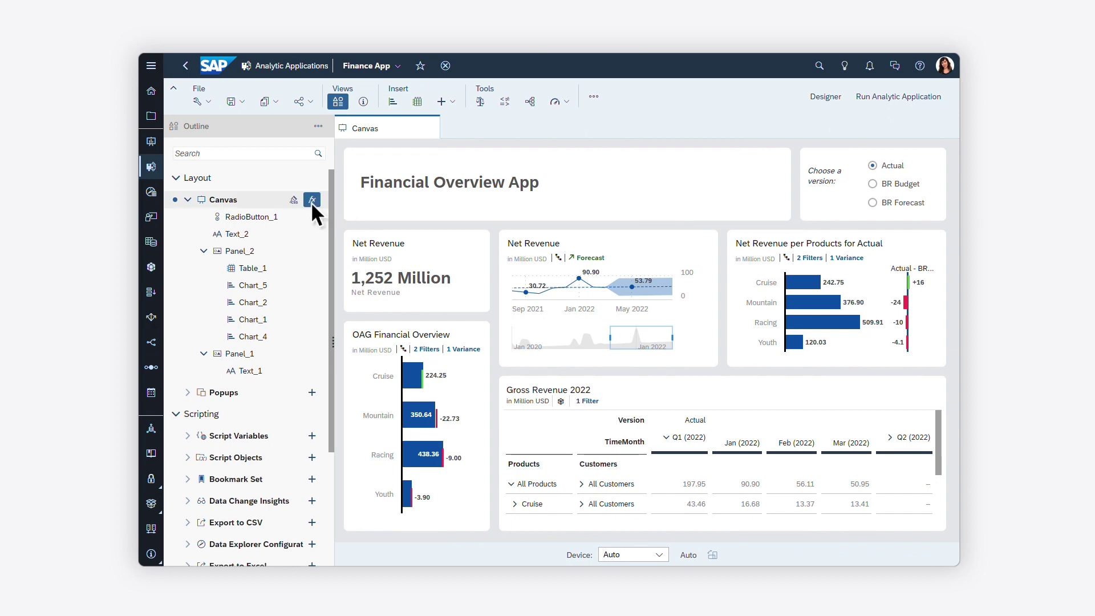
Step: Add an onInitialization script using setSelectedKey to preset BR Budget, then present the boardroom
{"action": "left_click", "coordinate": [312, 200]}
{"action": "left_click", "coordinate": [365, 261]}
{"action": "type", "text": "RadioButton_1."}
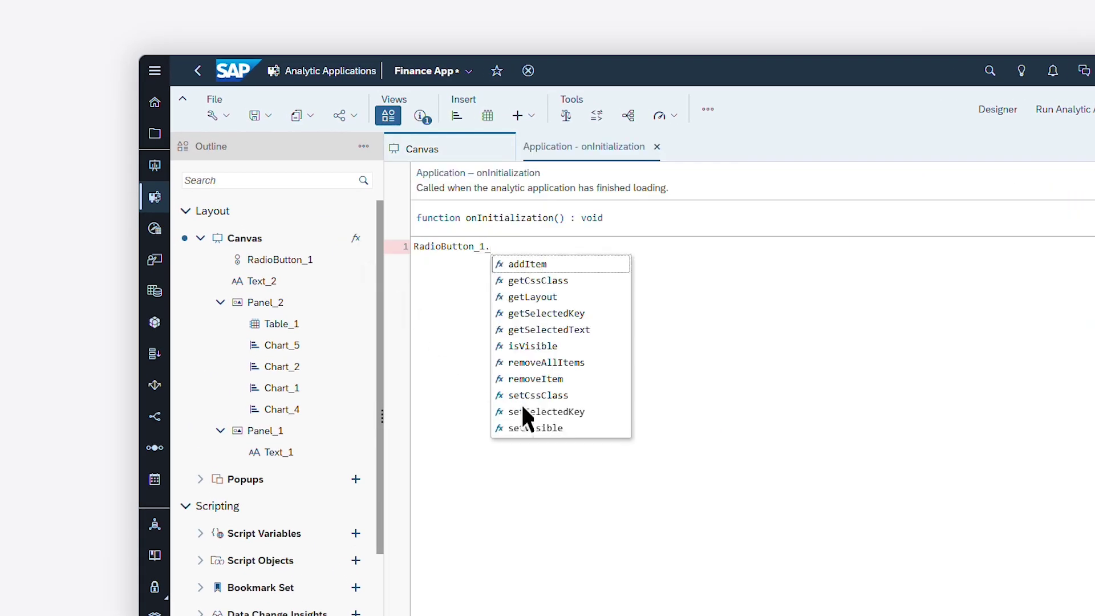
{"action": "left_click", "coordinate": [521, 403]}
{"action": "type", "text": "BR Budget"}
{"action": "key", "text": "End"}
{"action": "type", "text": ";"}
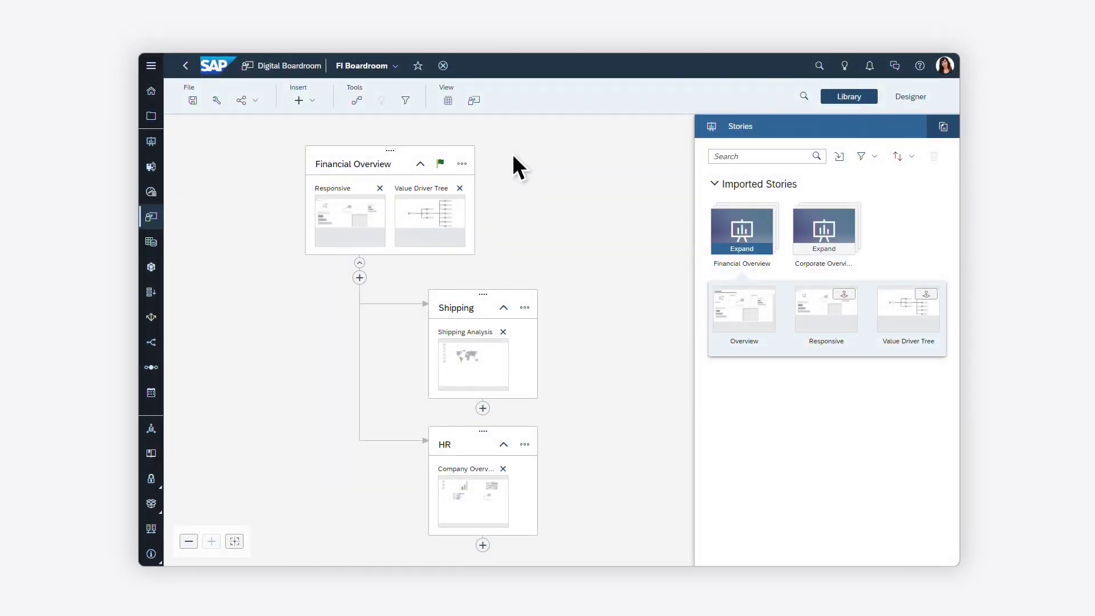
{"action": "left_click", "coordinate": [473, 101]}
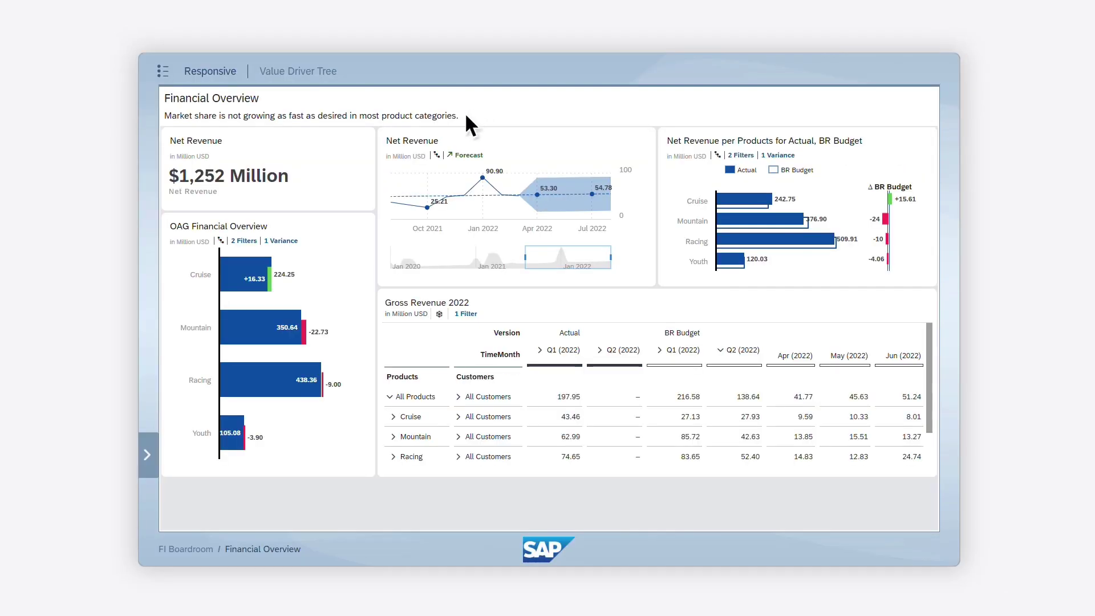
Step: Advance to the Value Driver Tree page, then import the SAP Transportation Management business content package
{"action": "left_click", "coordinate": [150, 457]}
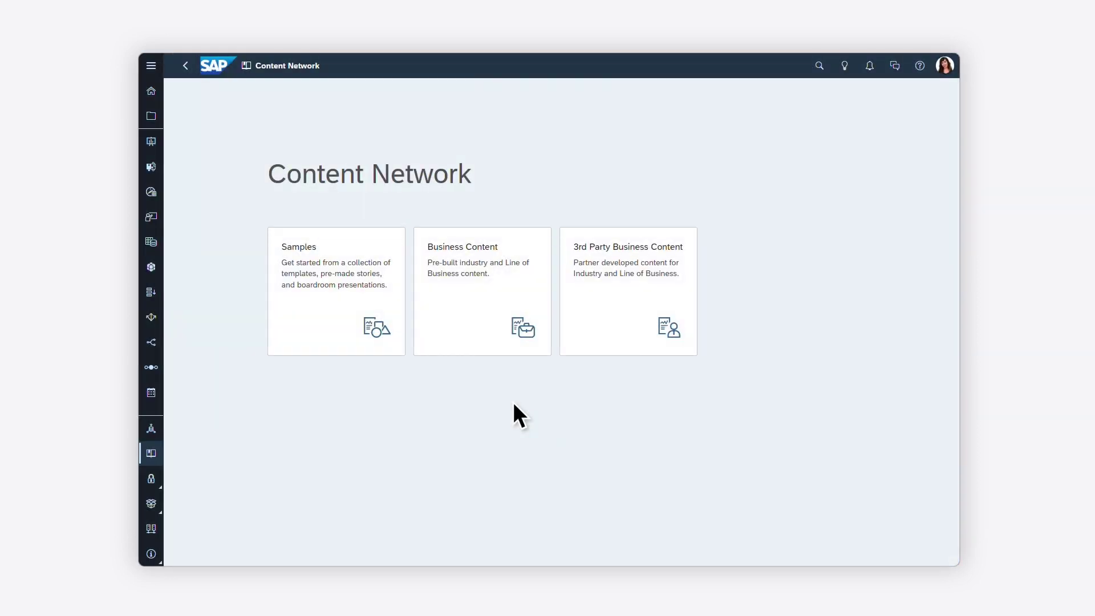
{"action": "left_click", "coordinate": [493, 346]}
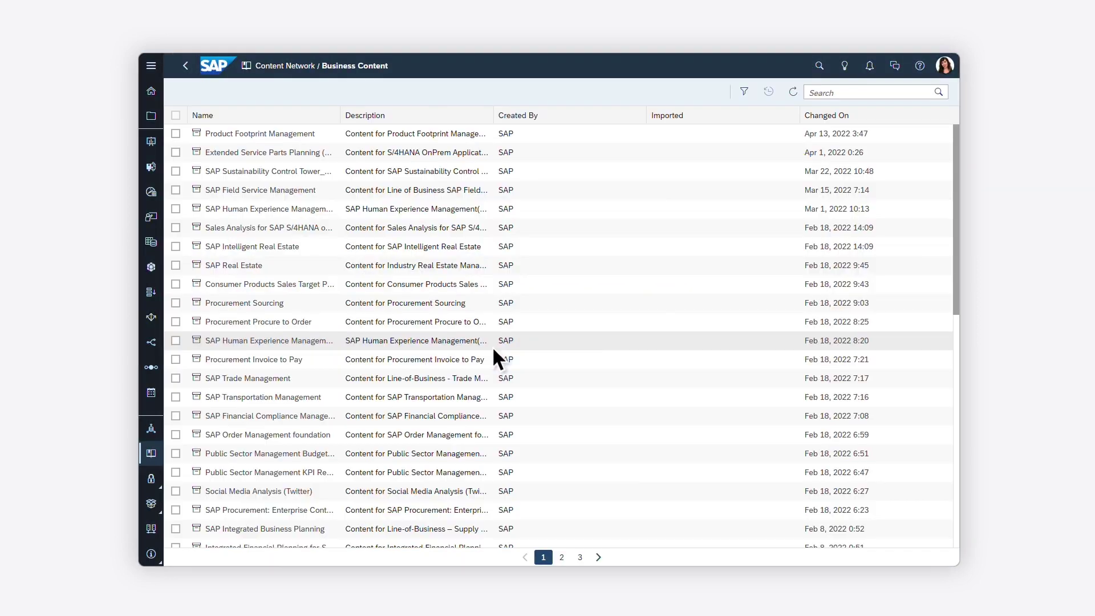
{"action": "left_click", "coordinate": [322, 398]}
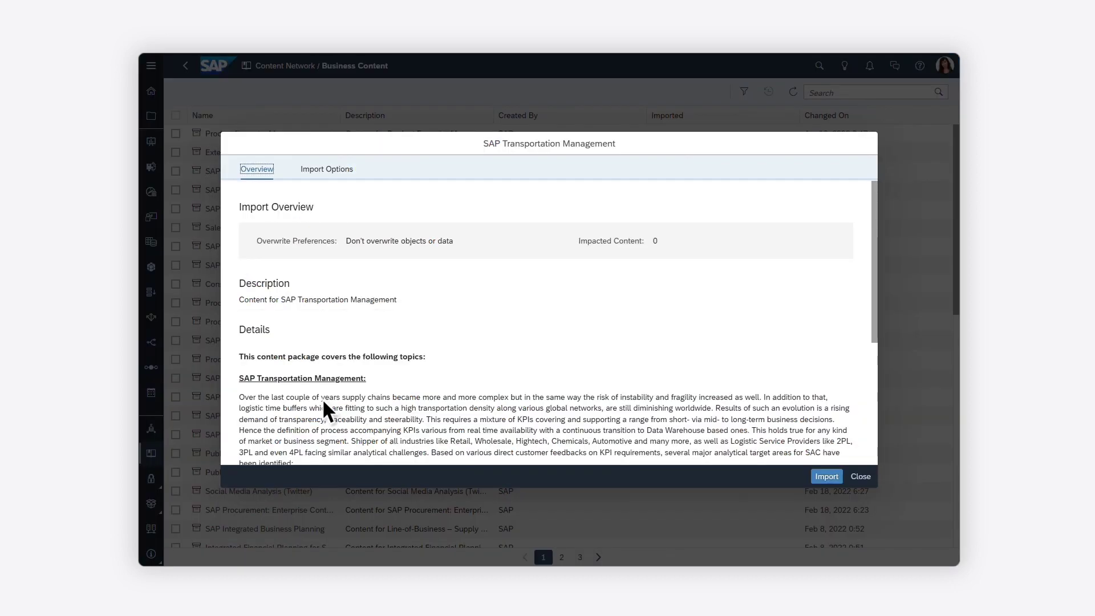
{"action": "scroll", "coordinate": [322, 398], "scroll_direction": "down", "scroll_amount": 5}
{"action": "scroll", "coordinate": [323, 397], "scroll_direction": "down", "scroll_amount": 1}
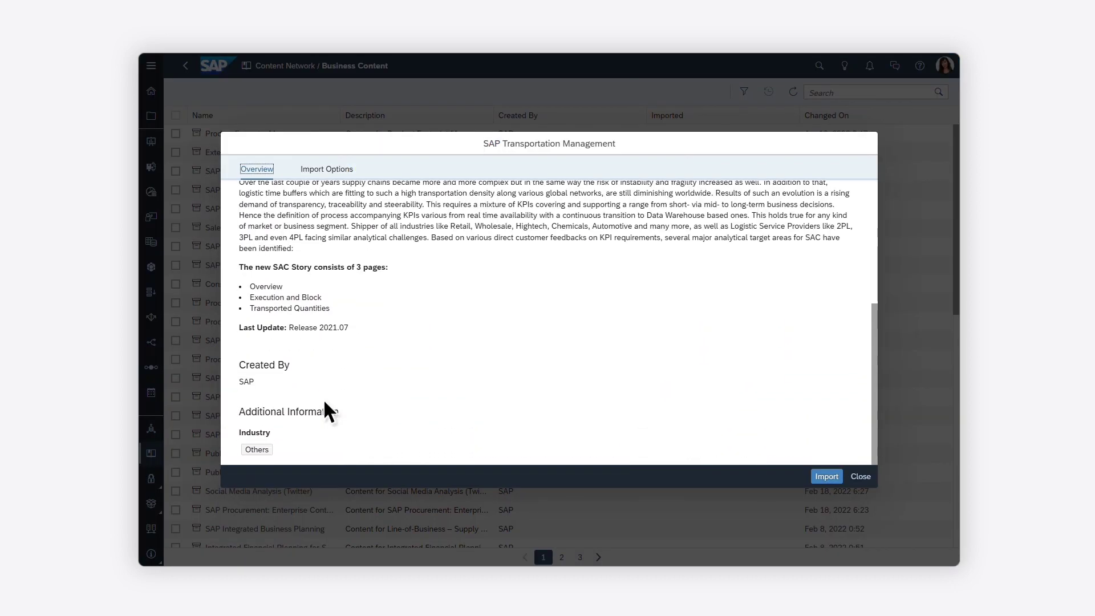
{"action": "left_click", "coordinate": [823, 477]}
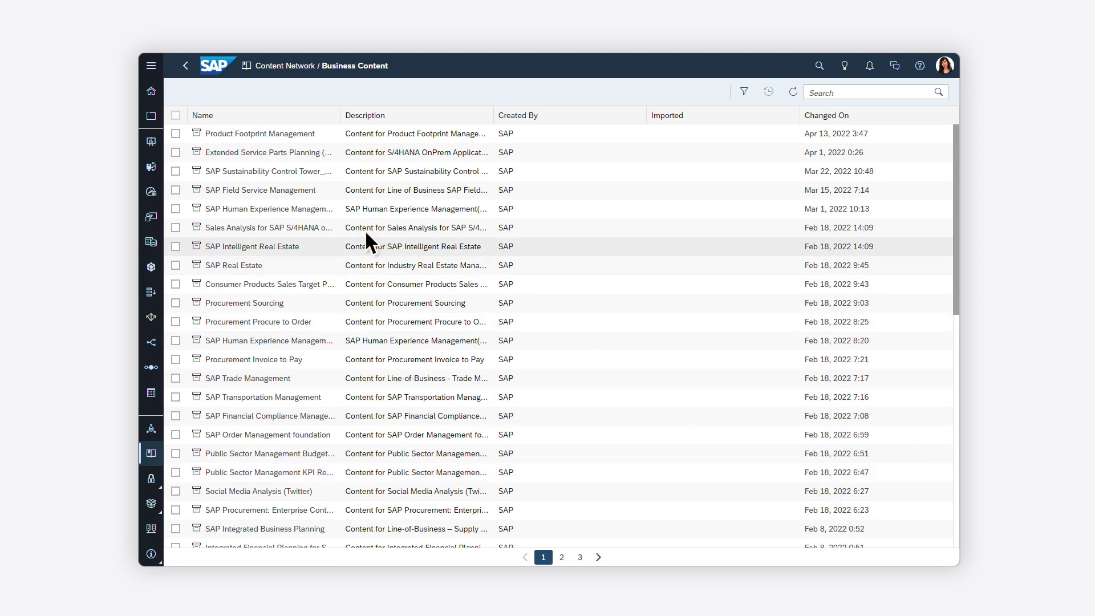
Step: Show the Favorites file list and its sharing options
{"action": "left_click", "coordinate": [153, 120]}
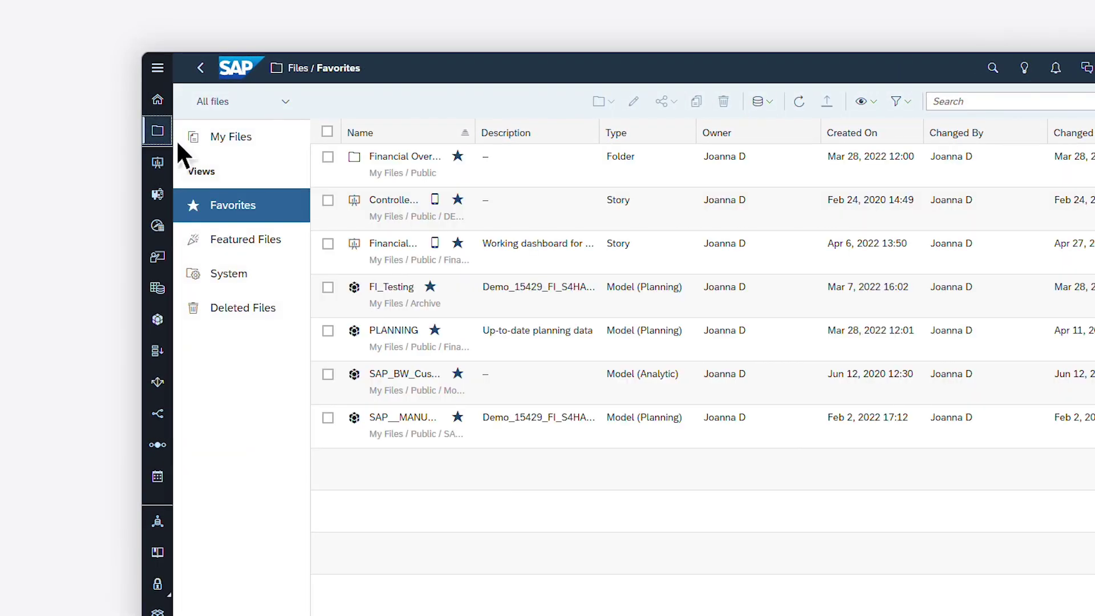
{"action": "left_click", "coordinate": [672, 100]}
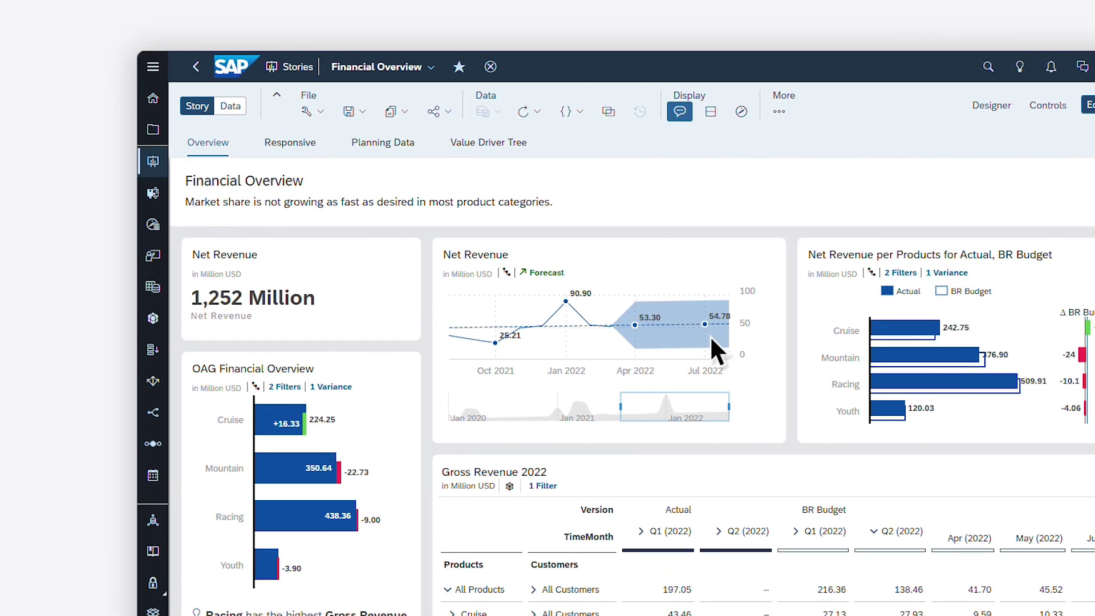
Step: Copy BR Budget into a private Working Budget version on the Planning Data page
{"action": "left_click", "coordinate": [379, 154]}
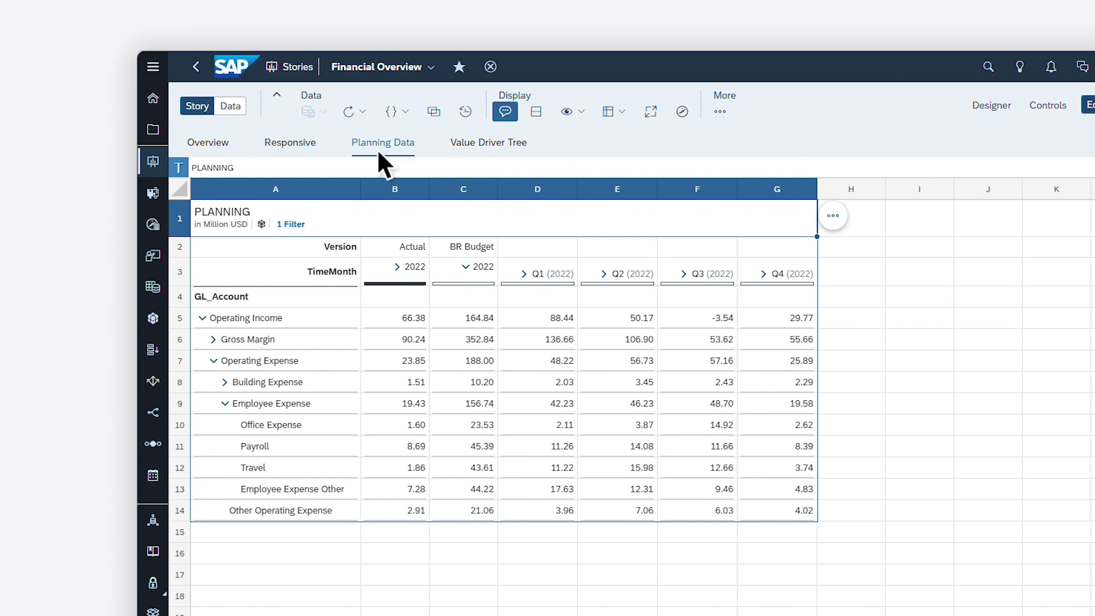
{"action": "left_click", "coordinate": [722, 113]}
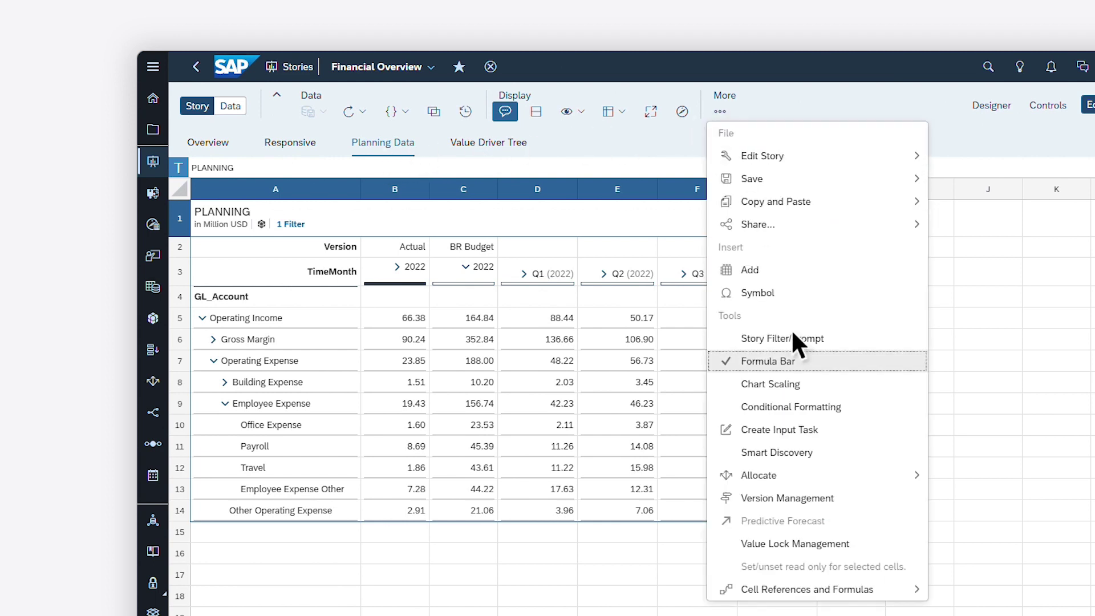
{"action": "left_click", "coordinate": [846, 499]}
{"action": "left_click", "coordinate": [928, 333]}
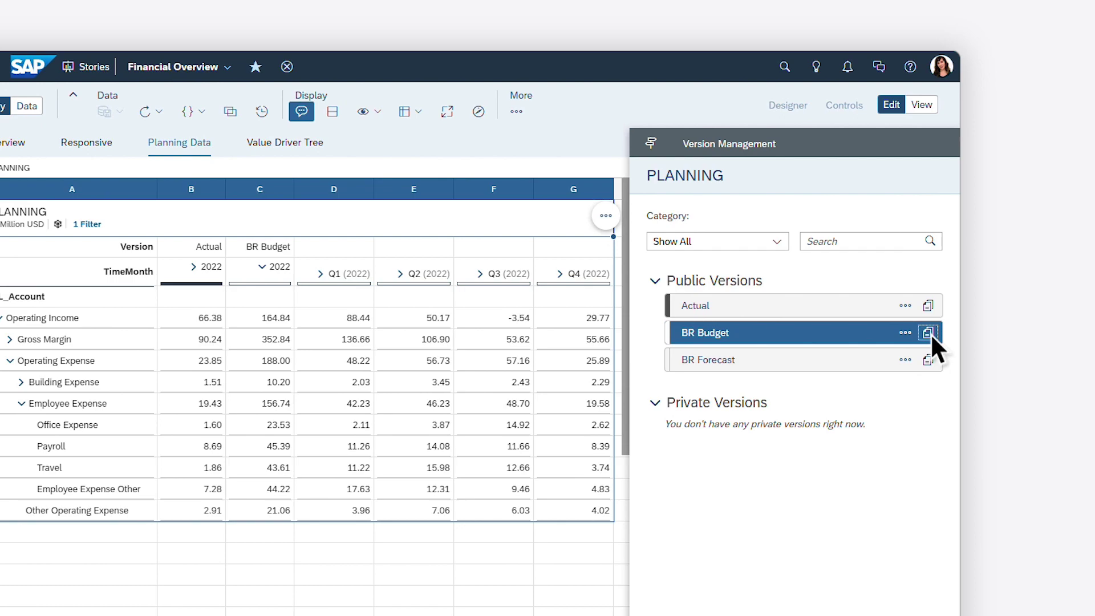
{"action": "type", "text": "Working Budget"}
{"action": "left_click", "coordinate": [561, 539]}
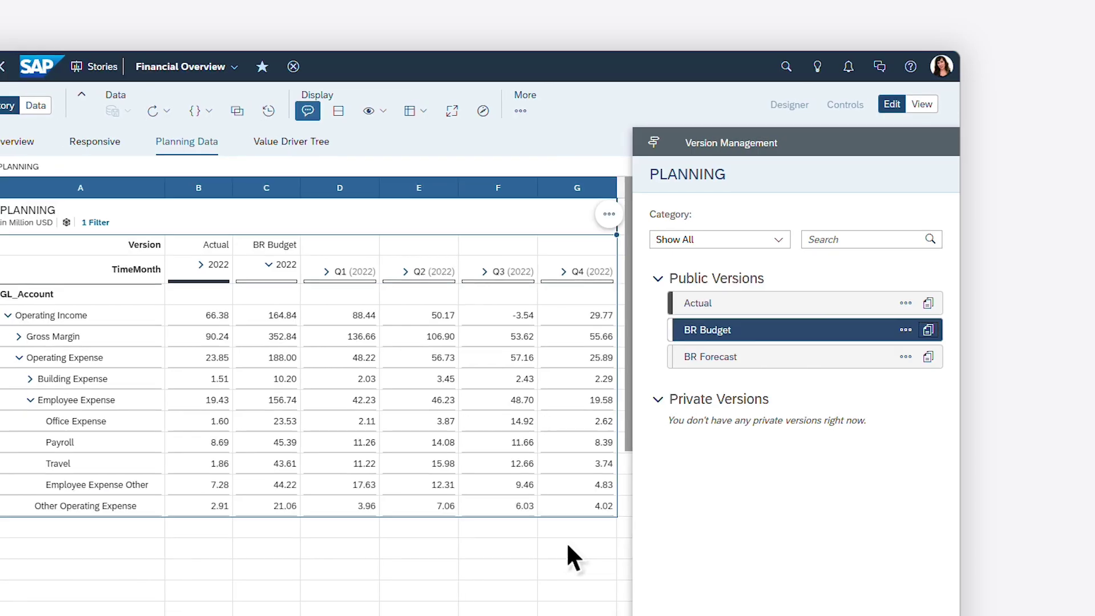
{"action": "left_click", "coordinate": [939, 554]}
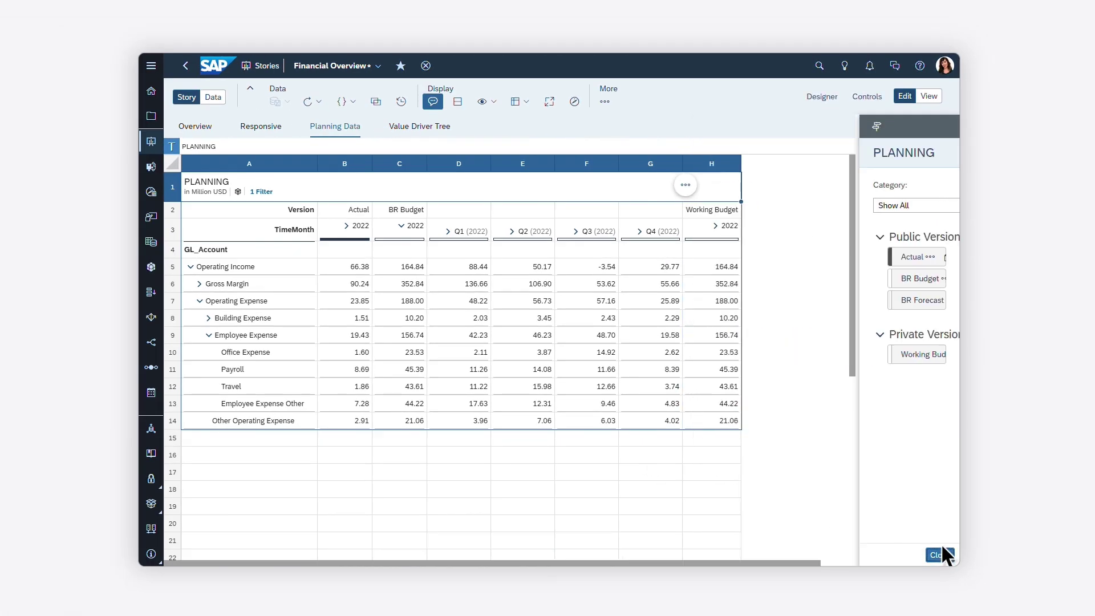
Step: Lower Cost of Goods by one percent on the Value Driver Tree
{"action": "left_click", "coordinate": [419, 128]}
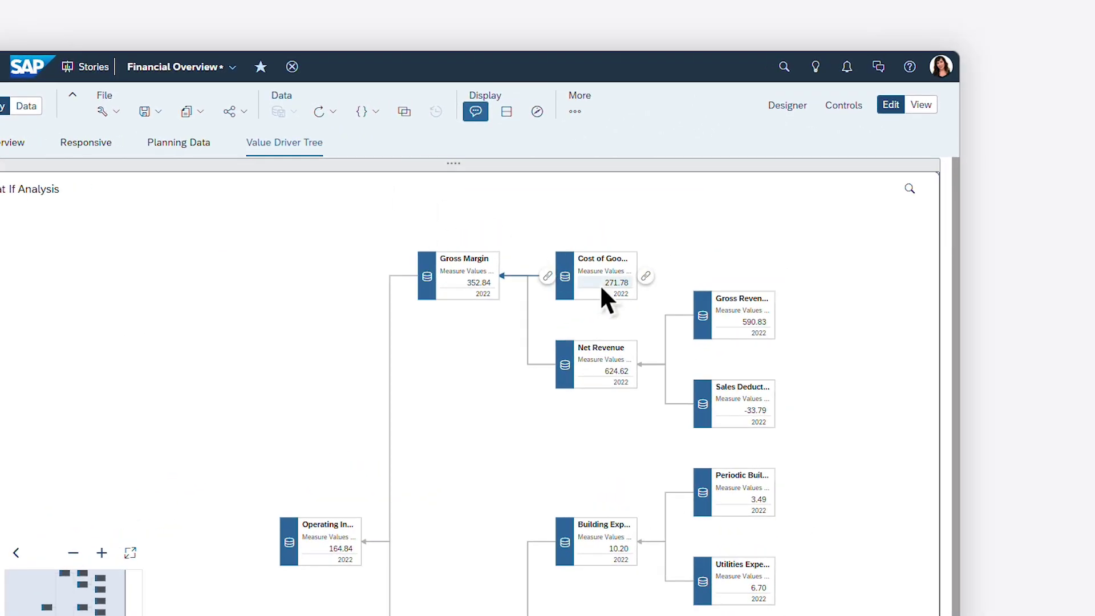
{"action": "left_click", "coordinate": [601, 284]}
{"action": "left_click_drag", "start_coordinate": [613, 327], "coordinate": [610, 330]}
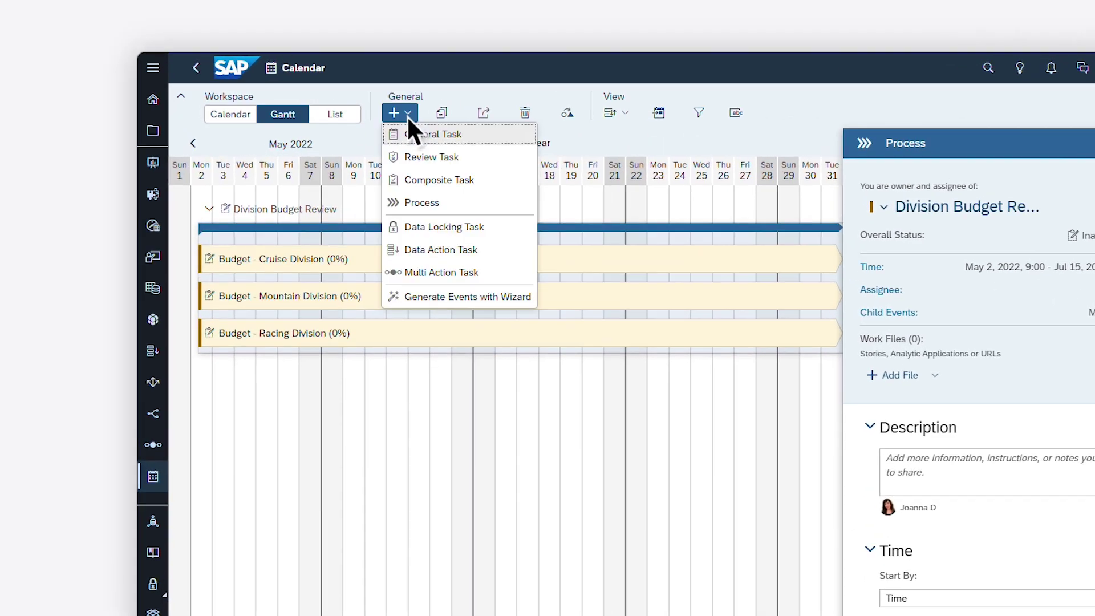
Step: Create the Budget - Youth Division composite task in the Division Budget Review process
{"action": "left_click", "coordinate": [480, 181]}
{"action": "type", "text": "Budget - Youth Division"}
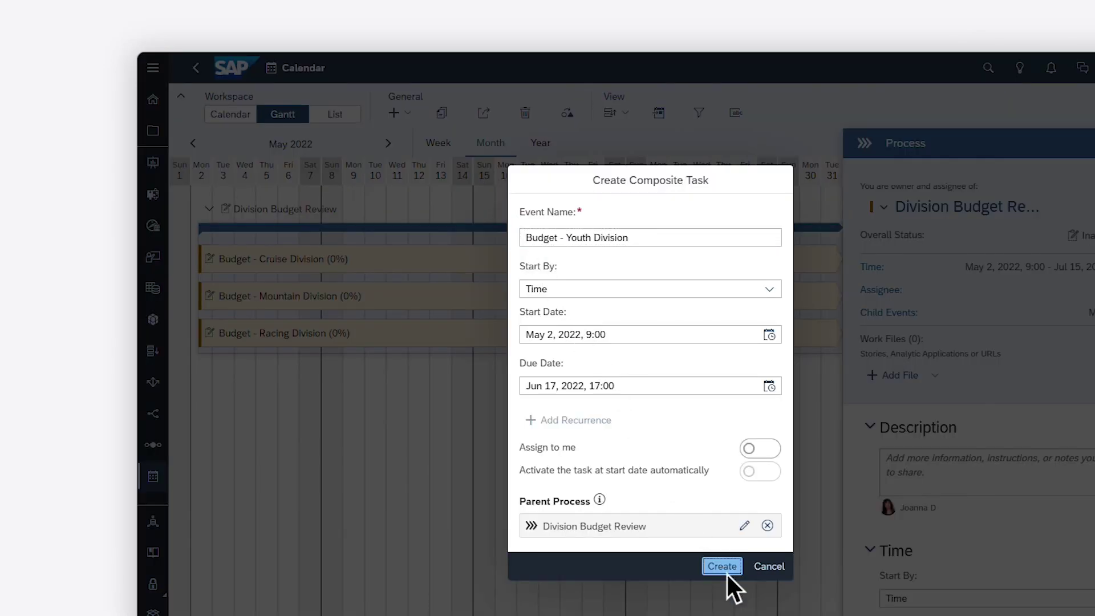
{"action": "left_click", "coordinate": [722, 567]}
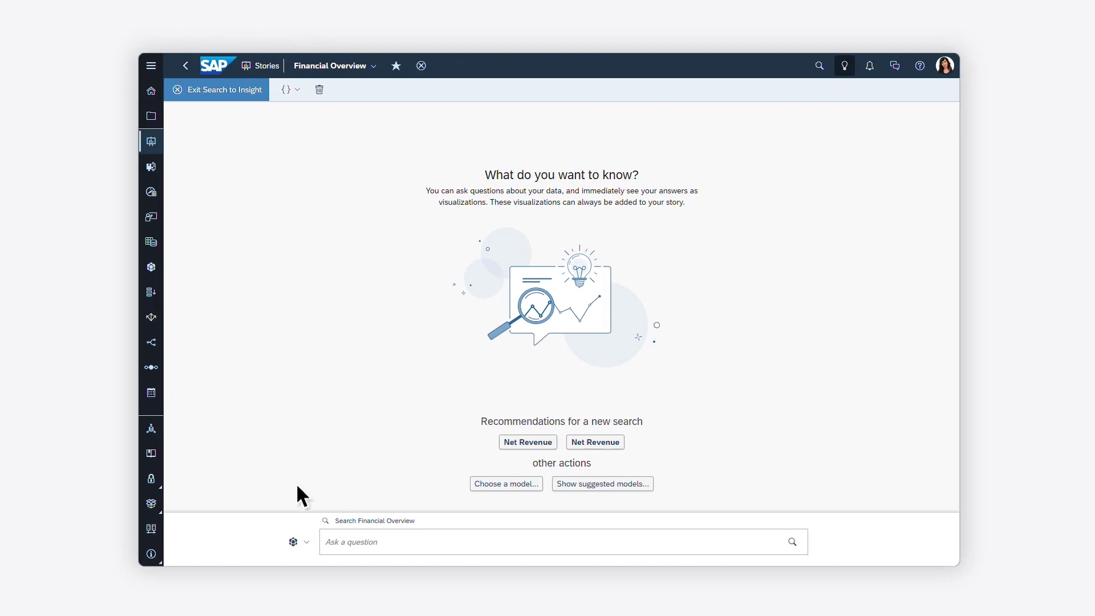
{"action": "type", "text": "show me net re"}
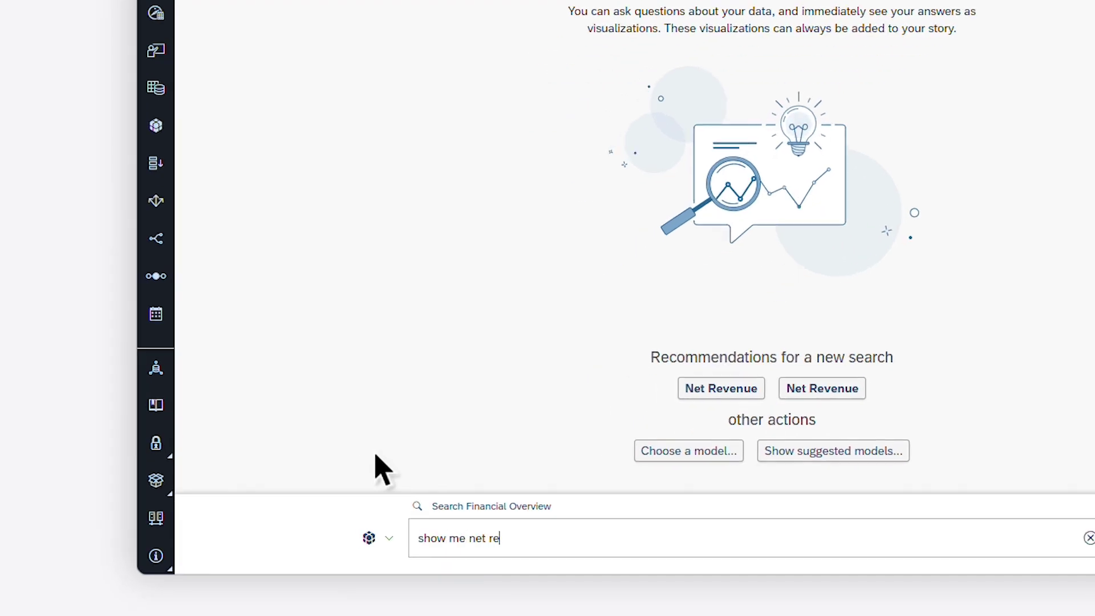
{"action": "type", "text": "venue over time"}
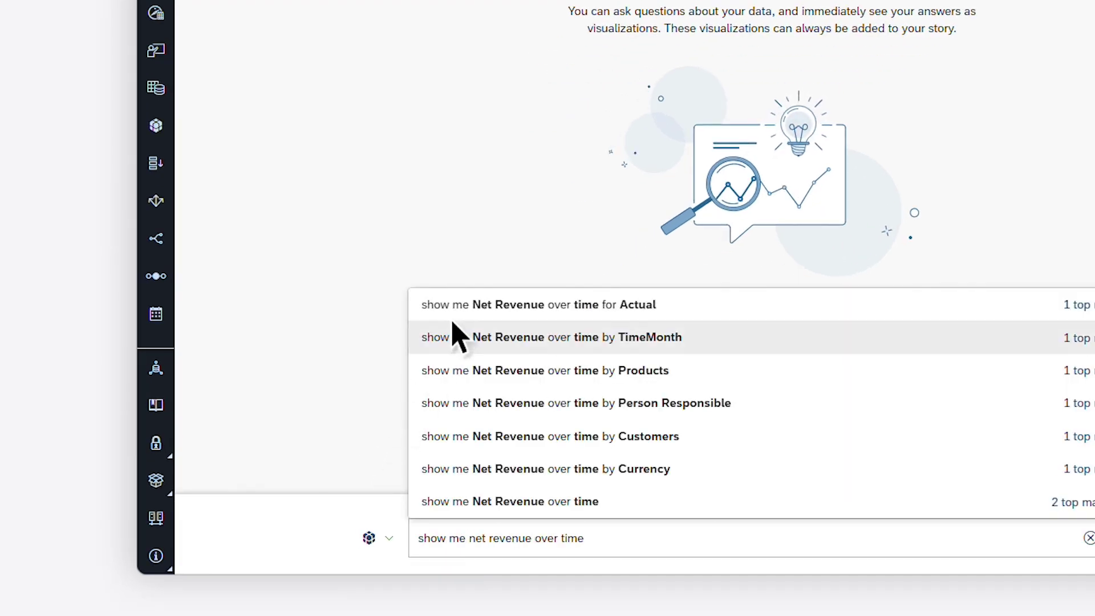
Step: Run the 'Net Revenue over time for Actual' question in Search to Insight
{"action": "left_click", "coordinate": [458, 311]}
{"action": "left_click", "coordinate": [791, 541]}
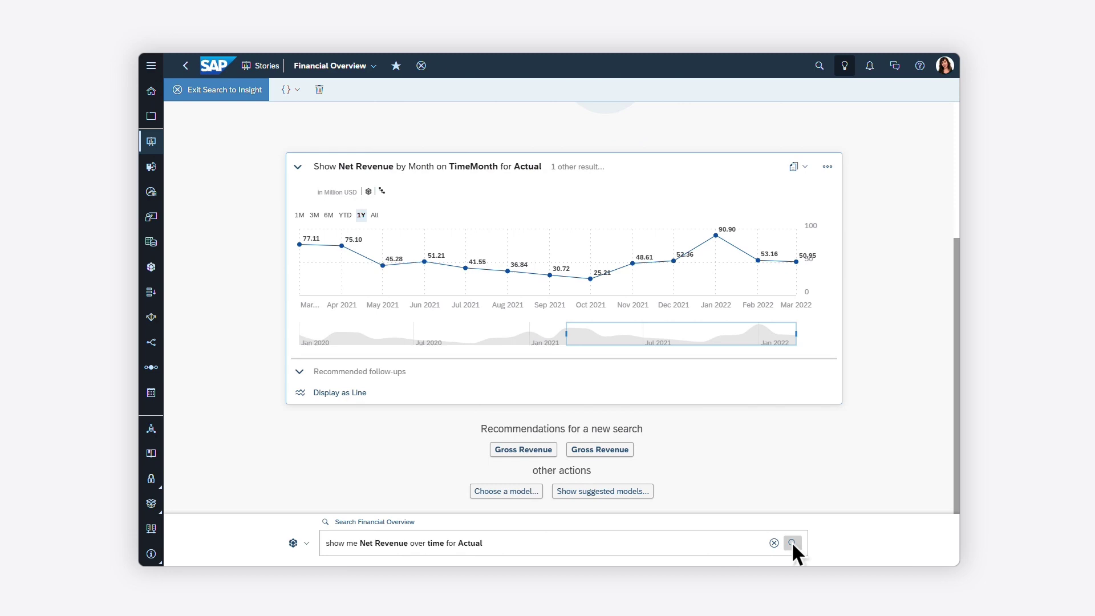
Step: Return to the story and add an automatic forecast to the Net Revenue time chart
{"action": "left_click", "coordinate": [846, 66]}
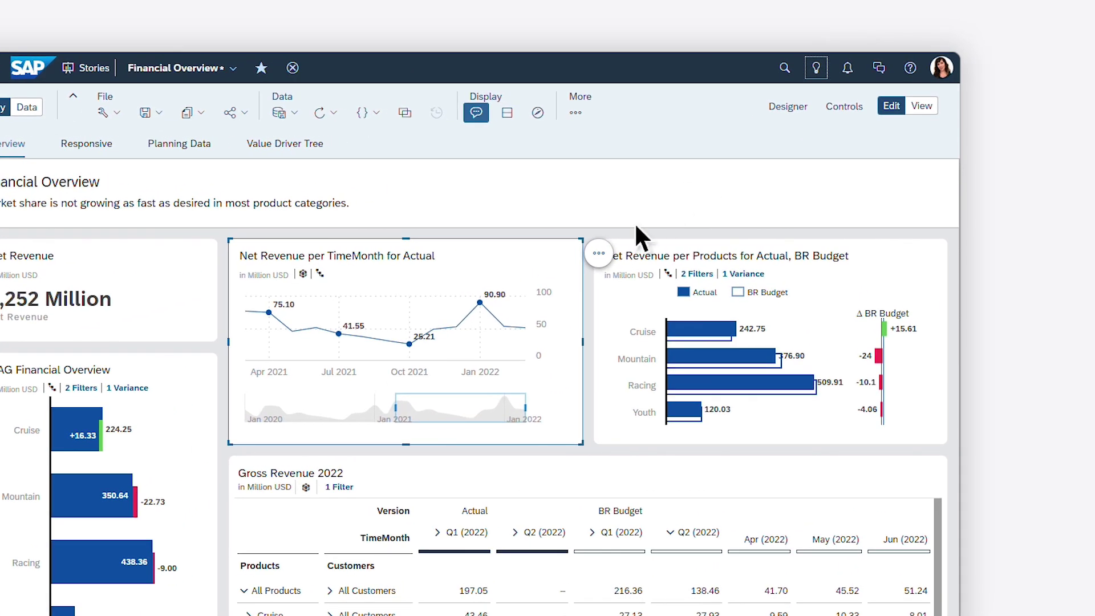
{"action": "left_click", "coordinate": [600, 252]}
{"action": "mouse_move", "coordinate": [650, 318]}
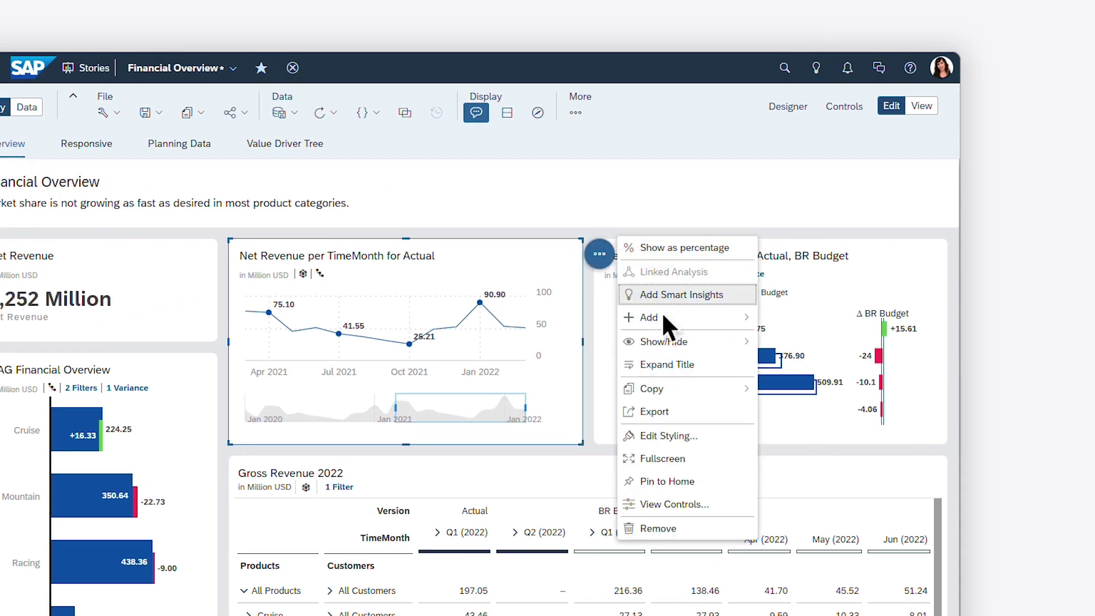
{"action": "left_click", "coordinate": [744, 341]}
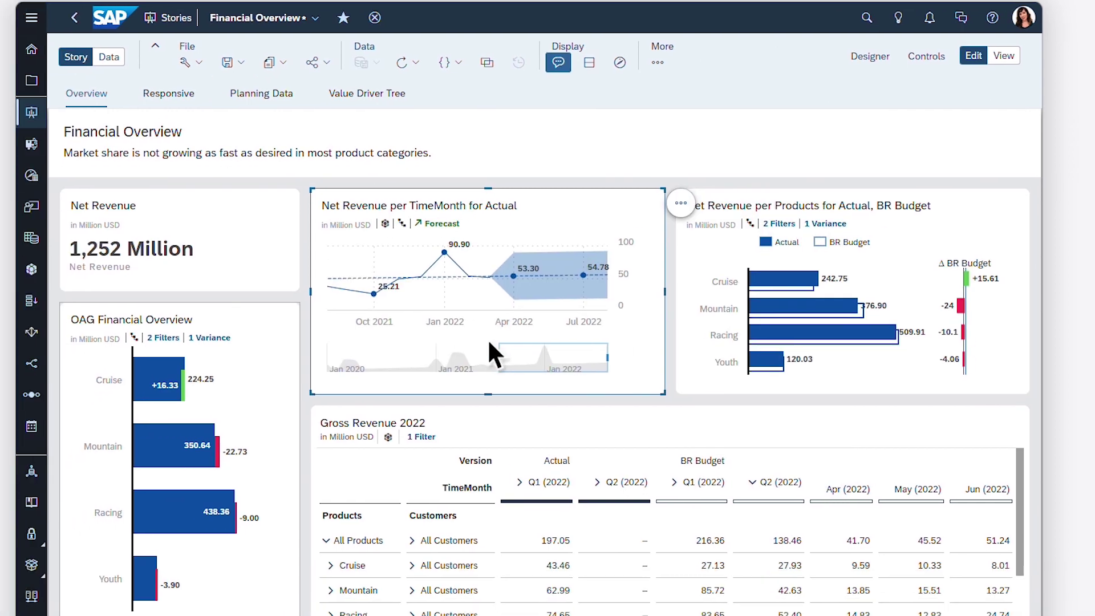
Step: Add smart insights to the OAG Financial Overview chart and switch the story to view mode
{"action": "left_click", "coordinate": [405, 290]}
{"action": "left_click", "coordinate": [437, 243]}
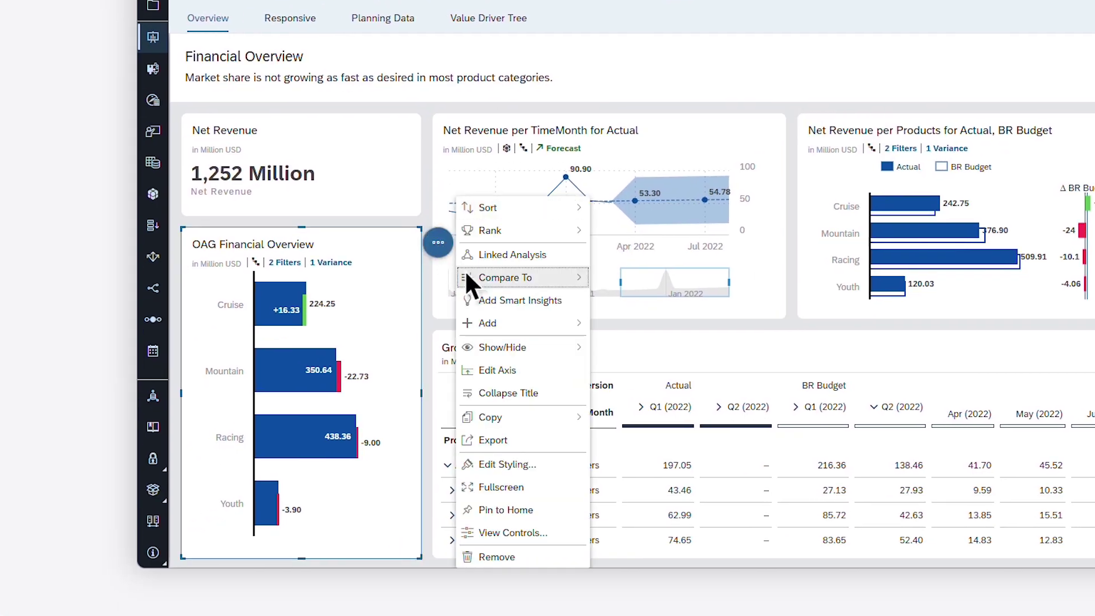
{"action": "left_click", "coordinate": [489, 299]}
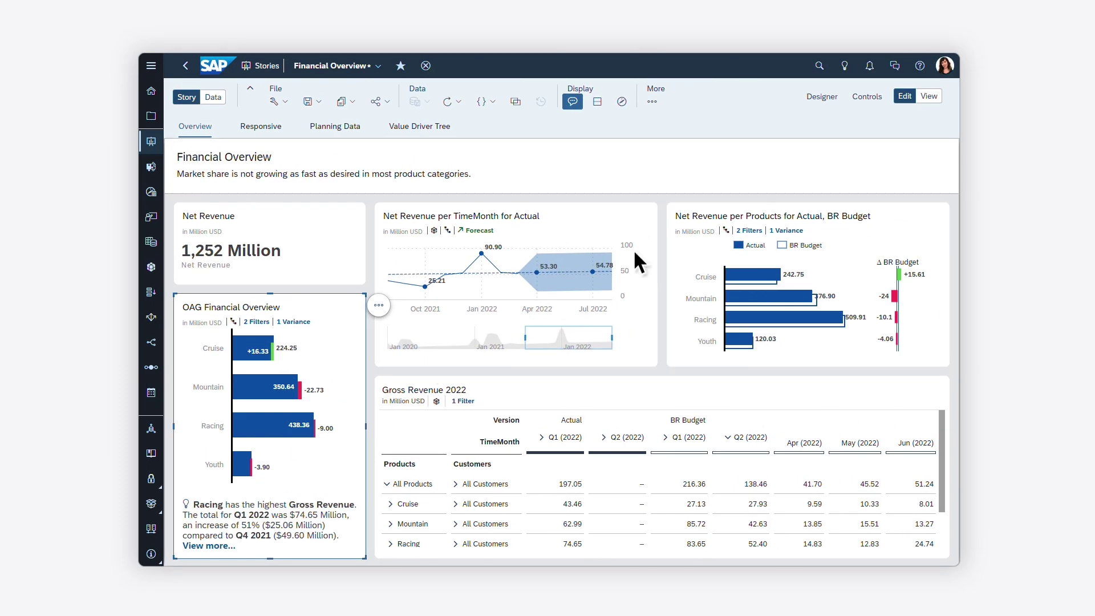
{"action": "left_click", "coordinate": [930, 96]}
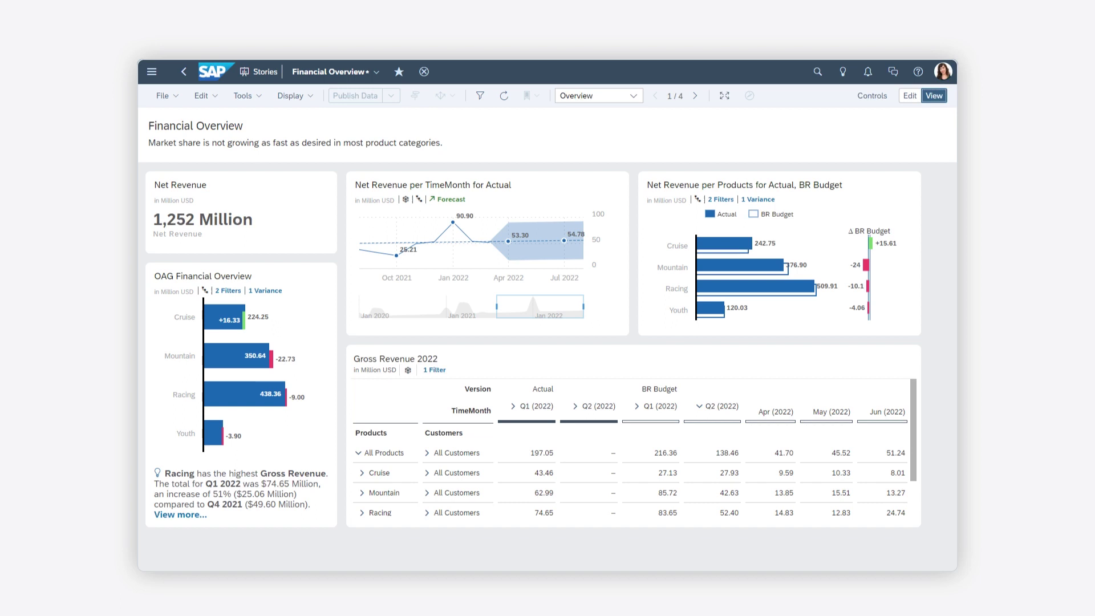